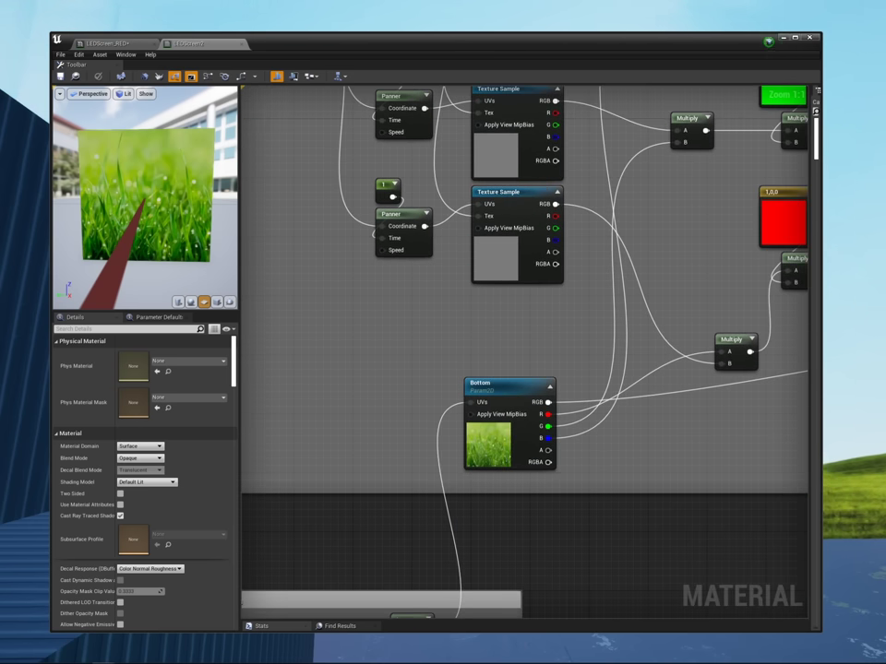
Step: Examine the Pixel Masking section of the LEDScreen2 material graph, including the speed settings of the upper Panner
{"action": "right_click_drag", "start_coordinate": [664, 282], "coordinate": [745, 511]}
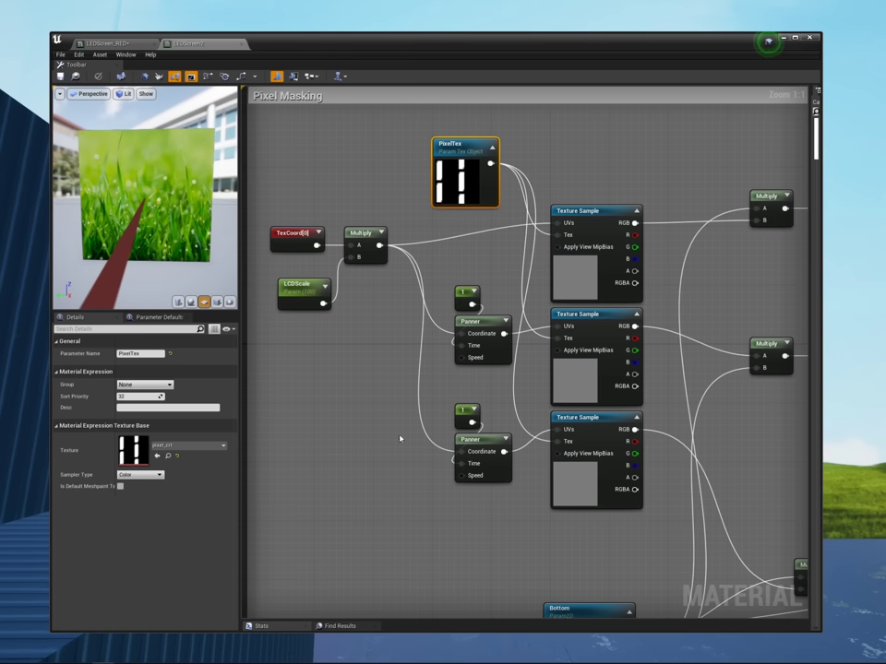
{"action": "left_click", "coordinate": [486, 328]}
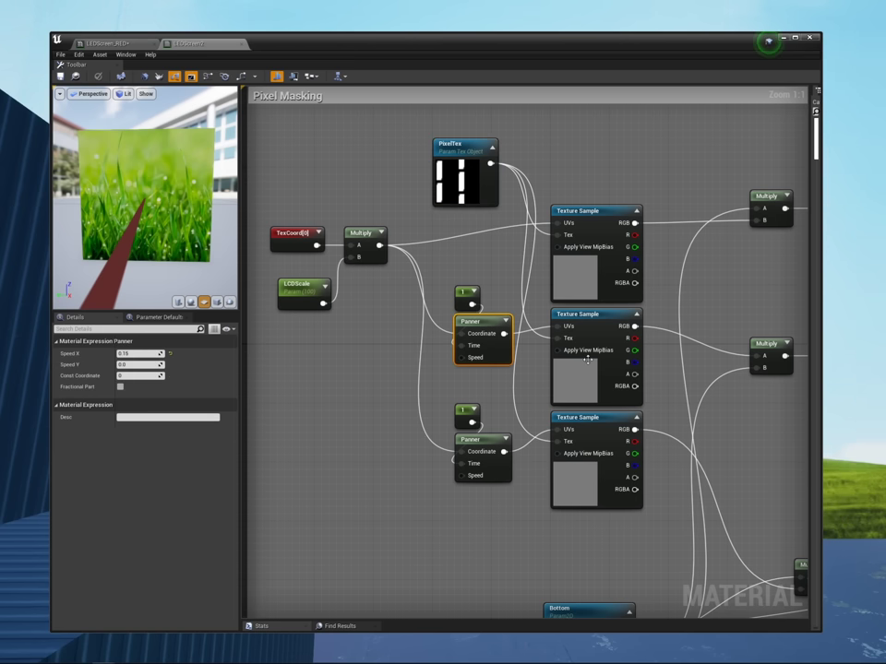
{"action": "scroll", "coordinate": [699, 337], "scroll_direction": "down", "scroll_amount": 2}
{"action": "right_click_drag", "start_coordinate": [698, 337], "coordinate": [384, 315]}
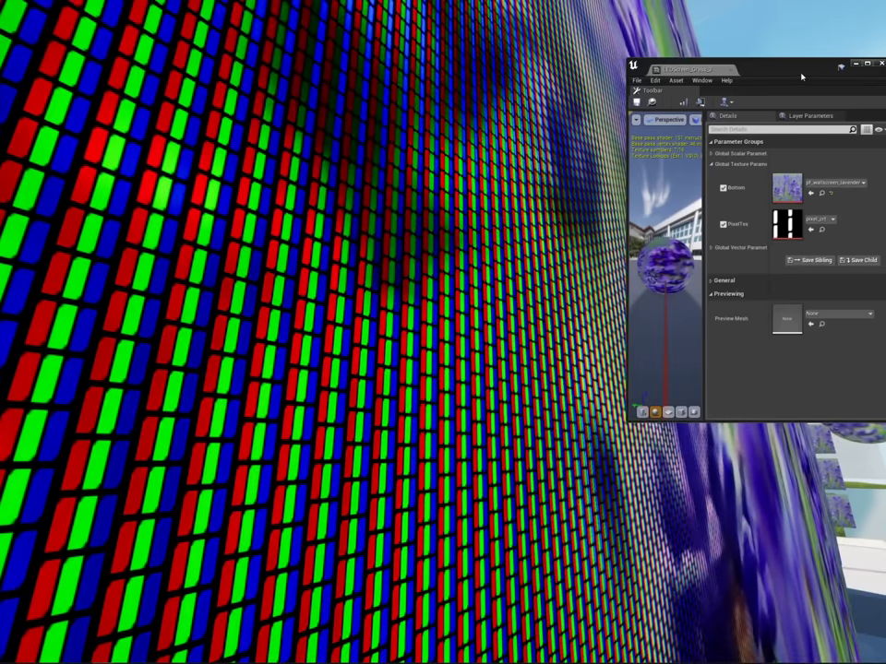
Step: Raise the hill screen material instance's Distance_Divide to about 40004 and review the LEDScreen2 pixel masking graph
{"action": "left_click_drag", "start_coordinate": [802, 76], "coordinate": [753, 46]}
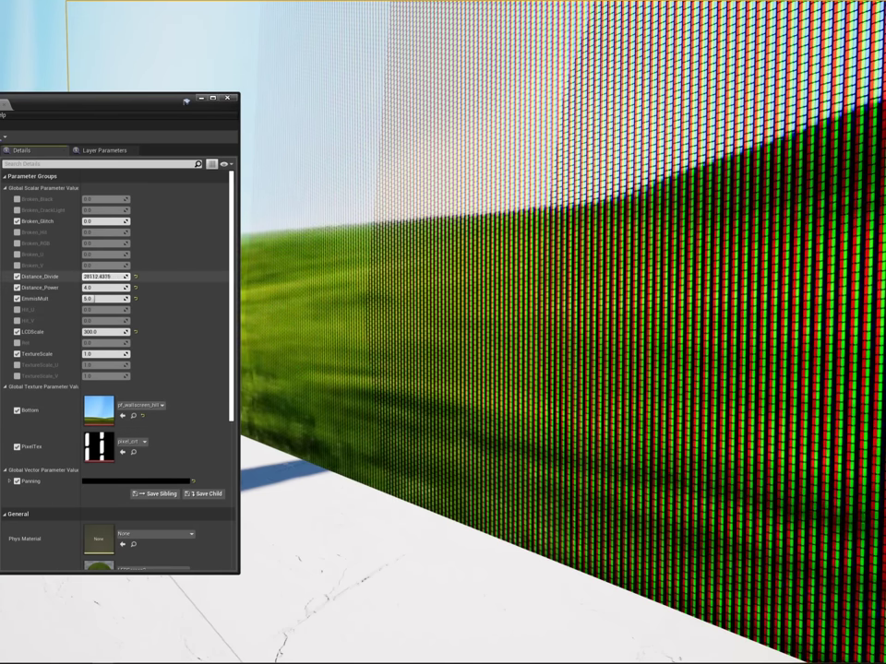
{"action": "mouse_move", "coordinate": [105, 276]}
{"action": "left_mouse_down"}
{"action": "mouse_move", "coordinate": [82, 276]}
{"action": "mouse_move", "coordinate": [111, 276]}
{"action": "left_mouse_up"}
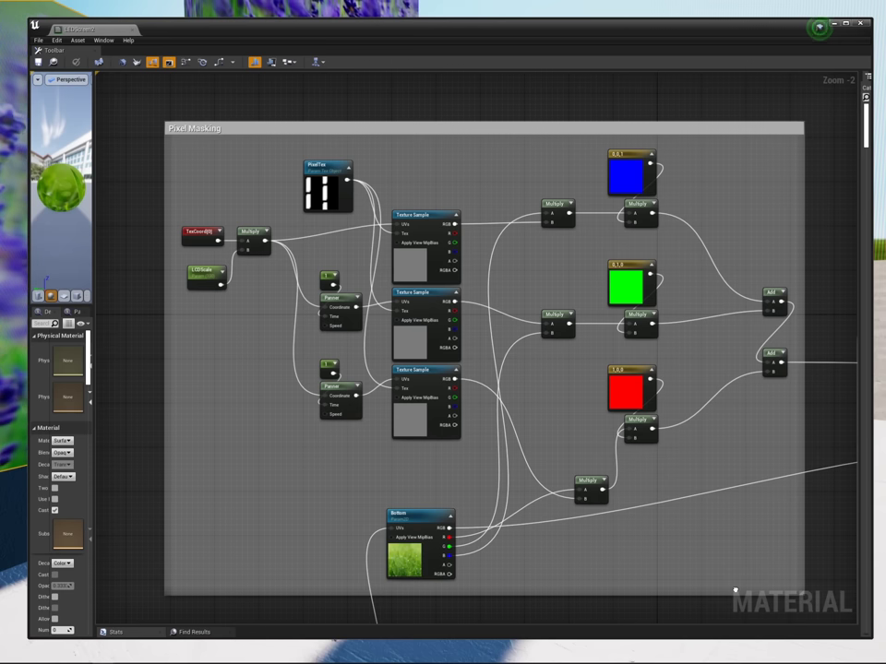
{"action": "right_click_drag", "start_coordinate": [735, 591], "coordinate": [179, 429]}
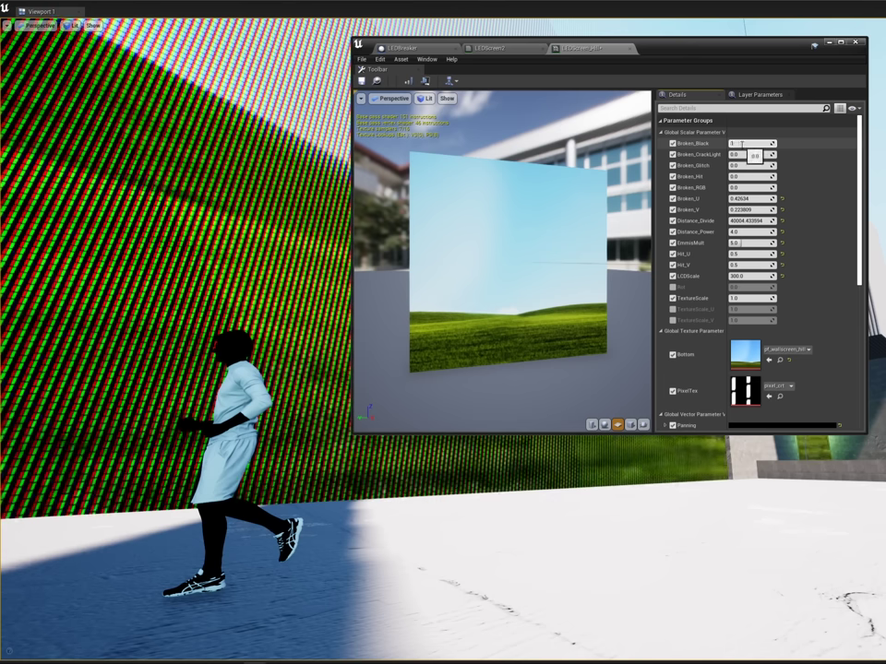
Step: Set the hill instance's Broken_Black to 1.0, Broken_Glitch to -0.304762 and Broken_RGB to 0.704762, and shift Broken_V
{"action": "key", "text": "Return"}
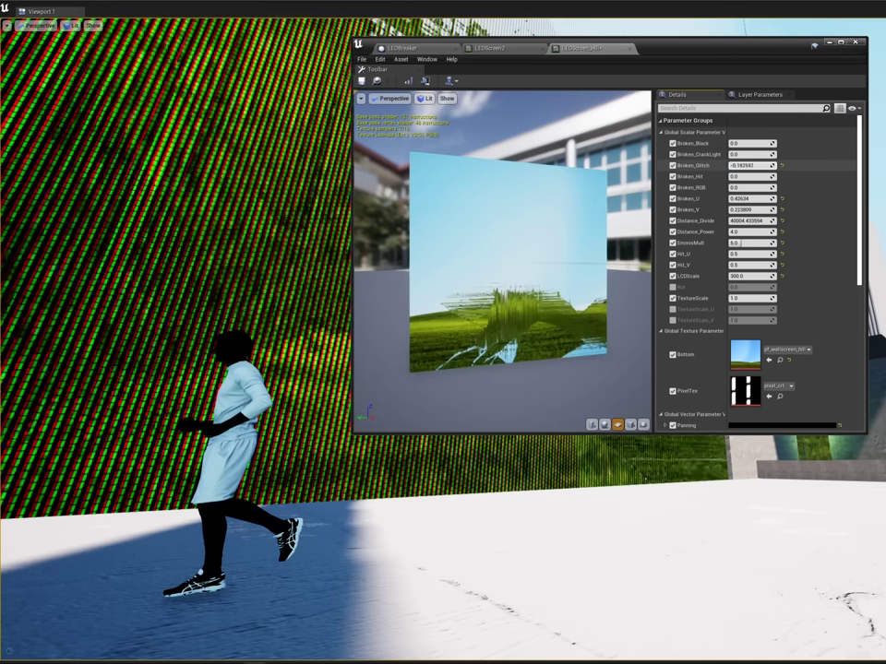
{"action": "left_click_drag", "start_coordinate": [769, 165], "coordinate": [813, 166]}
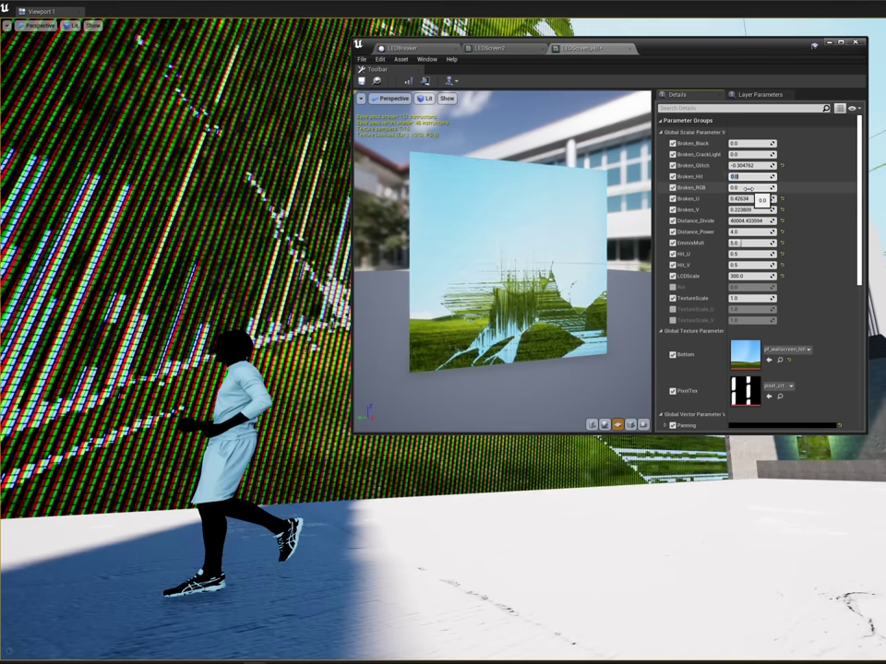
{"action": "left_click_drag", "start_coordinate": [747, 188], "coordinate": [785, 188]}
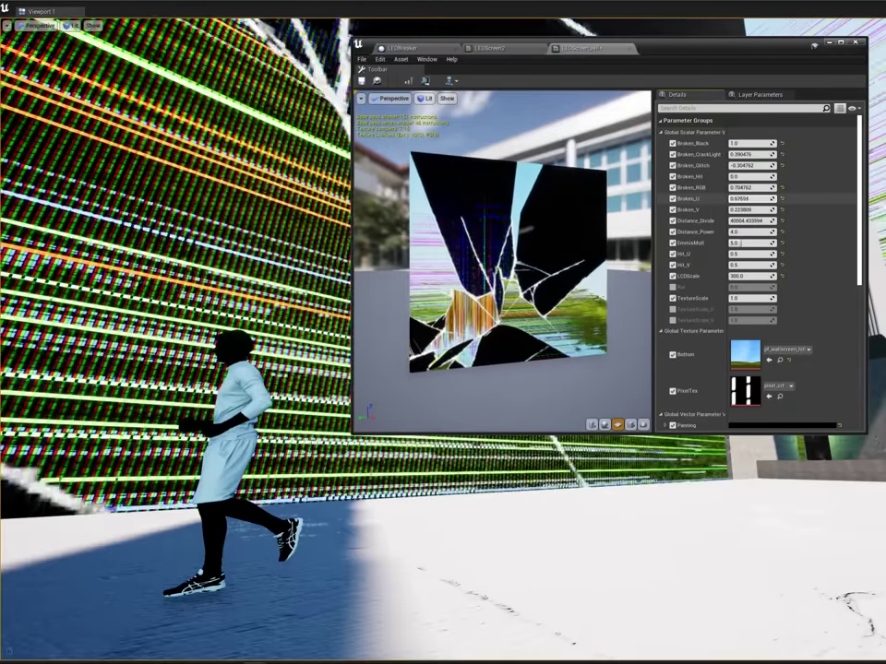
{"action": "mouse_move", "coordinate": [741, 211]}
{"action": "left_mouse_down"}
{"action": "mouse_move", "coordinate": [760, 210]}
{"action": "mouse_move", "coordinate": [725, 198]}
{"action": "mouse_move", "coordinate": [757, 210]}
{"action": "left_mouse_up"}
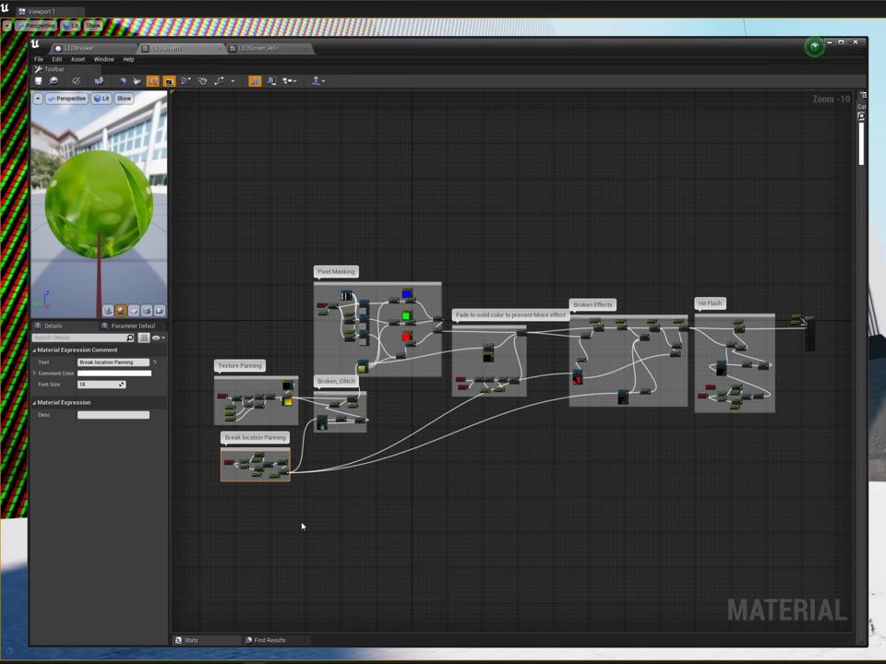
Step: Examine the Texture Panning, Break location Panning, Broken_Glitch and Pixel Masking sections of the LEDScreen2 material graph
{"action": "scroll", "coordinate": [217, 410], "scroll_direction": "up", "scroll_amount": 10}
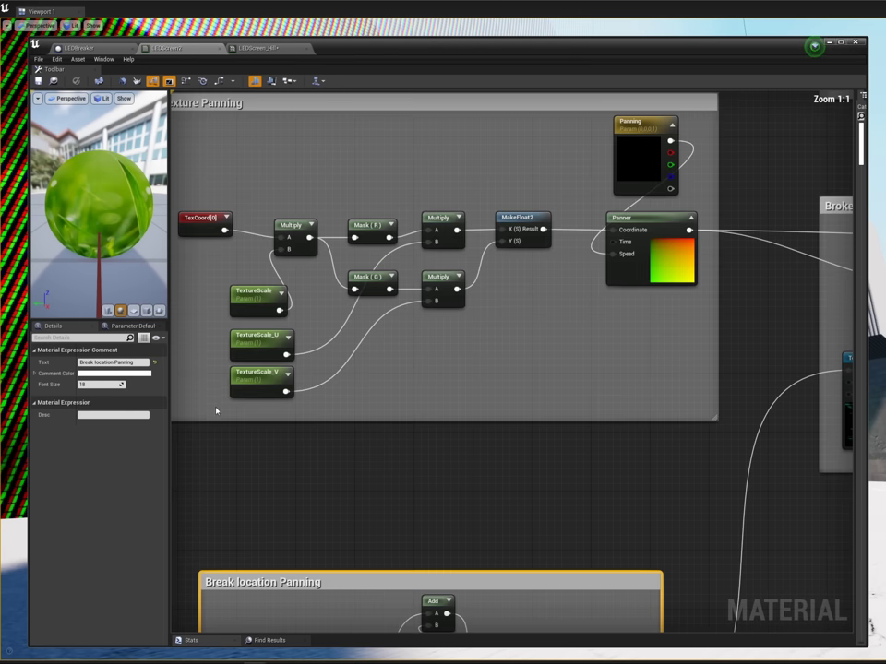
{"action": "right_click_drag", "start_coordinate": [258, 424], "coordinate": [348, 513]}
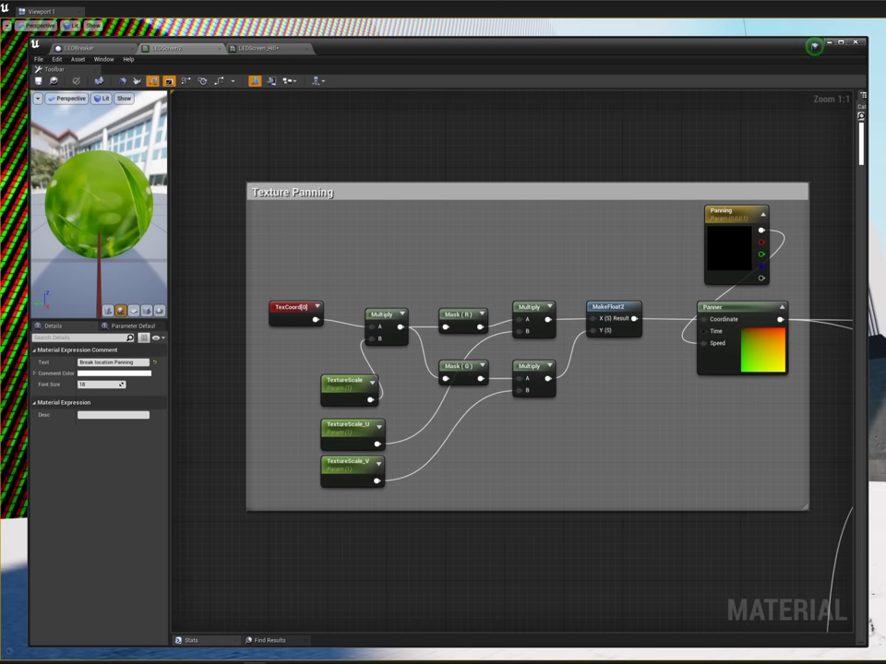
{"action": "right_click_drag", "start_coordinate": [441, 593], "coordinate": [380, 170]}
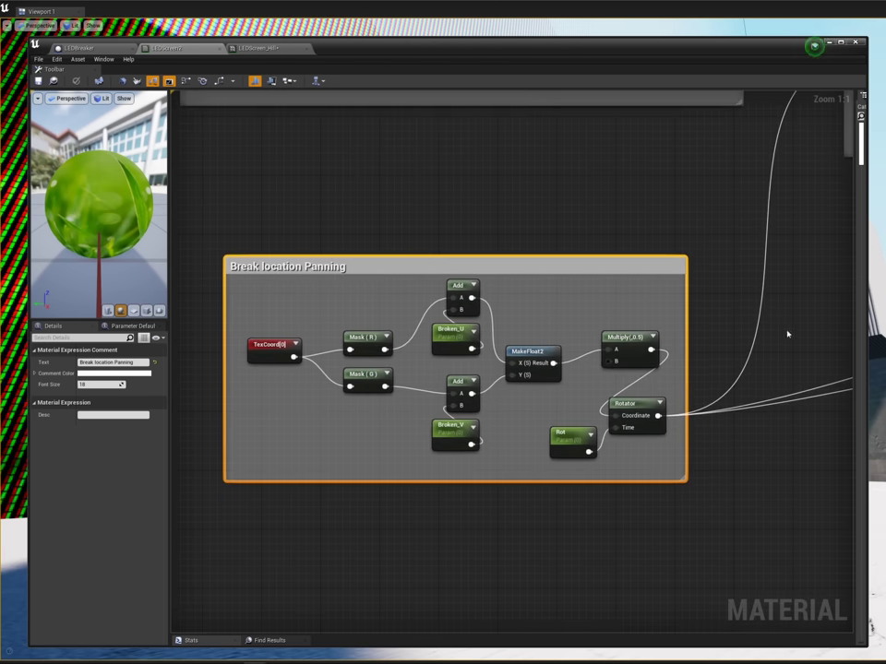
{"action": "right_click_drag", "start_coordinate": [787, 334], "coordinate": [307, 626]}
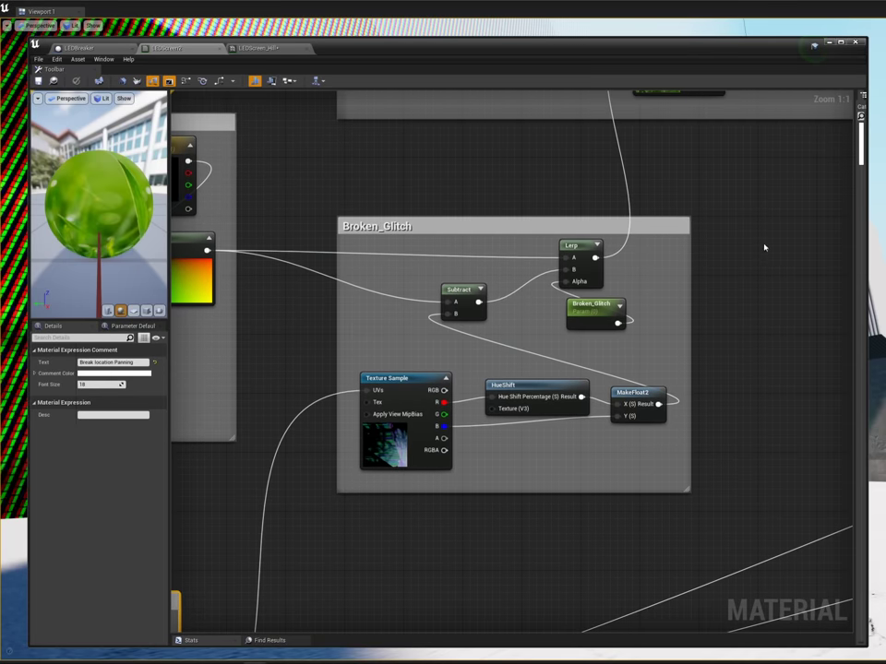
{"action": "right_click_drag", "start_coordinate": [764, 247], "coordinate": [480, 637]}
{"action": "scroll", "coordinate": [604, 557], "scroll_direction": "down", "scroll_amount": 2}
{"action": "scroll", "coordinate": [516, 625], "scroll_direction": "down", "scroll_amount": 1}
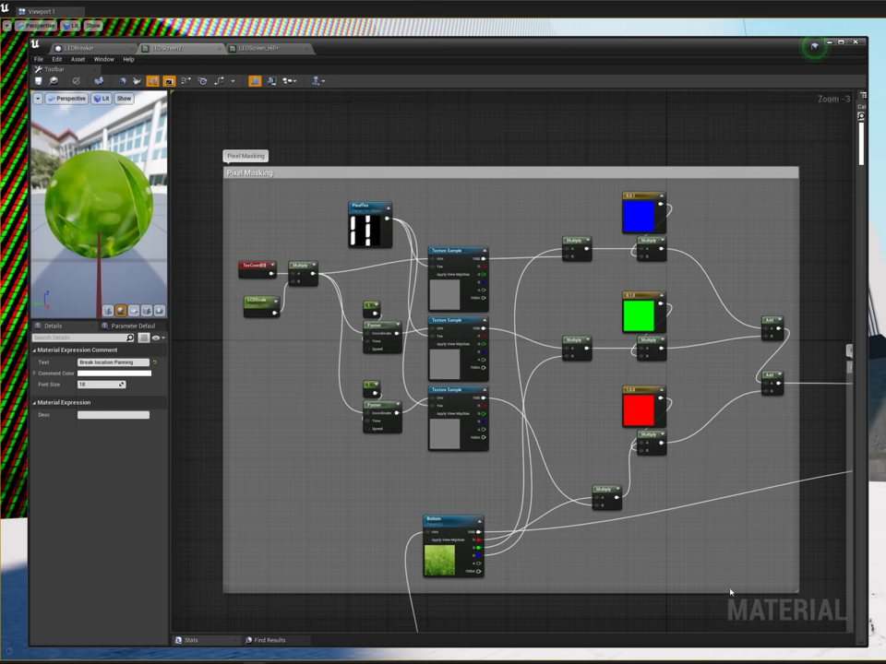
Step: Examine the Moire-prevention fade, the Broken Effects section and the Hit Flash section of the LEDScreen2 material graph
{"action": "right_click_drag", "start_coordinate": [730, 591], "coordinate": [202, 394]}
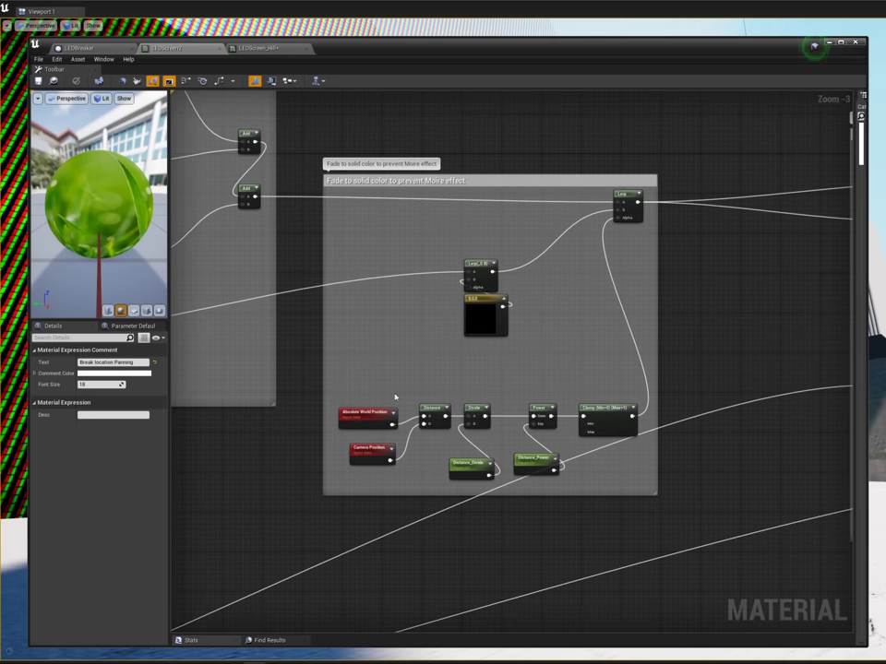
{"action": "scroll", "coordinate": [395, 397], "scroll_direction": "up", "scroll_amount": 2}
{"action": "right_click_drag", "start_coordinate": [391, 368], "coordinate": [380, 415]}
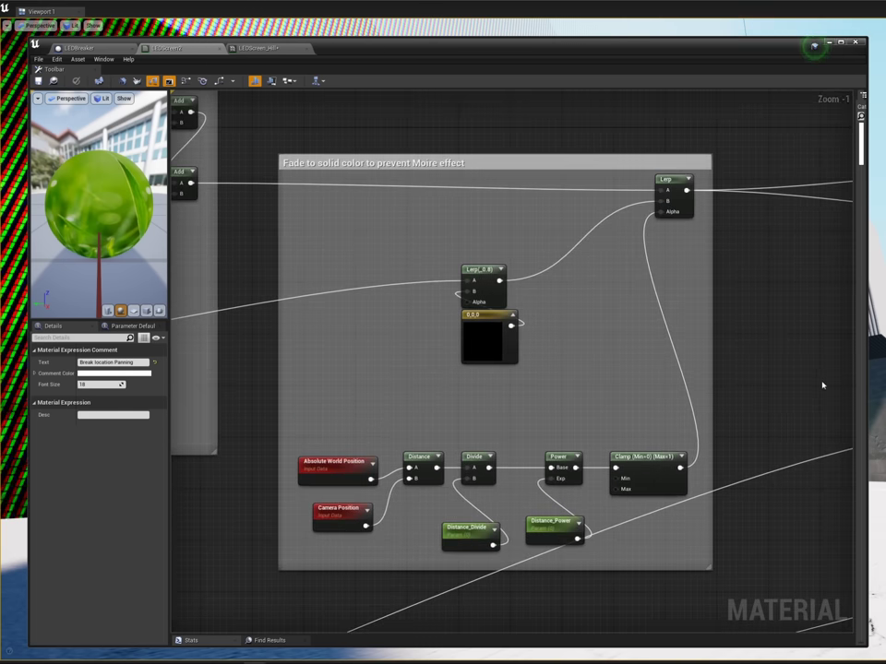
{"action": "right_click_drag", "start_coordinate": [822, 385], "coordinate": [184, 410]}
{"action": "scroll", "coordinate": [176, 407], "scroll_direction": "down", "scroll_amount": 2}
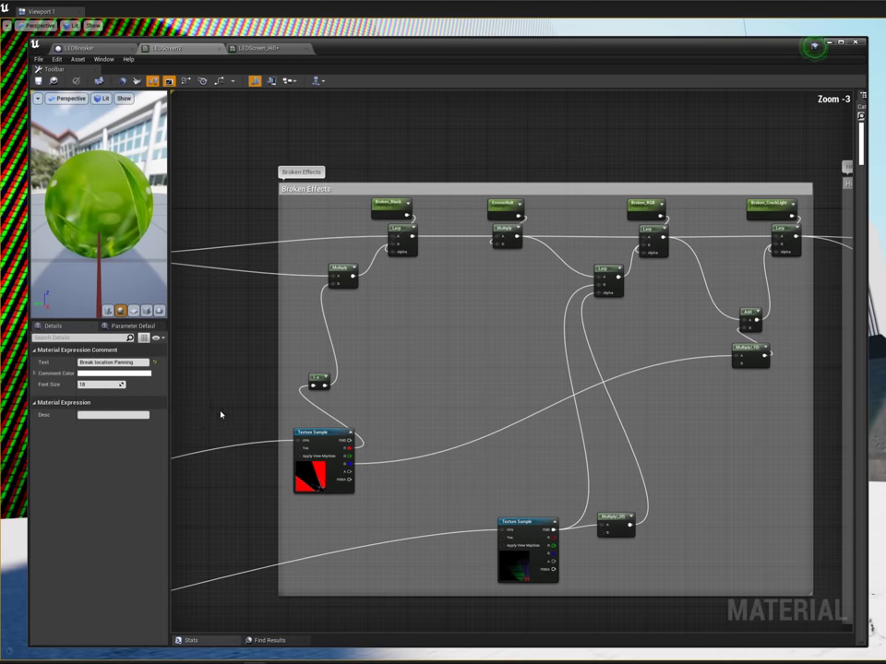
{"action": "right_click_drag", "start_coordinate": [827, 510], "coordinate": [293, 460]}
{"action": "right_click_drag", "start_coordinate": [761, 473], "coordinate": [587, 396]}
{"action": "scroll", "coordinate": [474, 356], "scroll_direction": "up", "scroll_amount": 3}
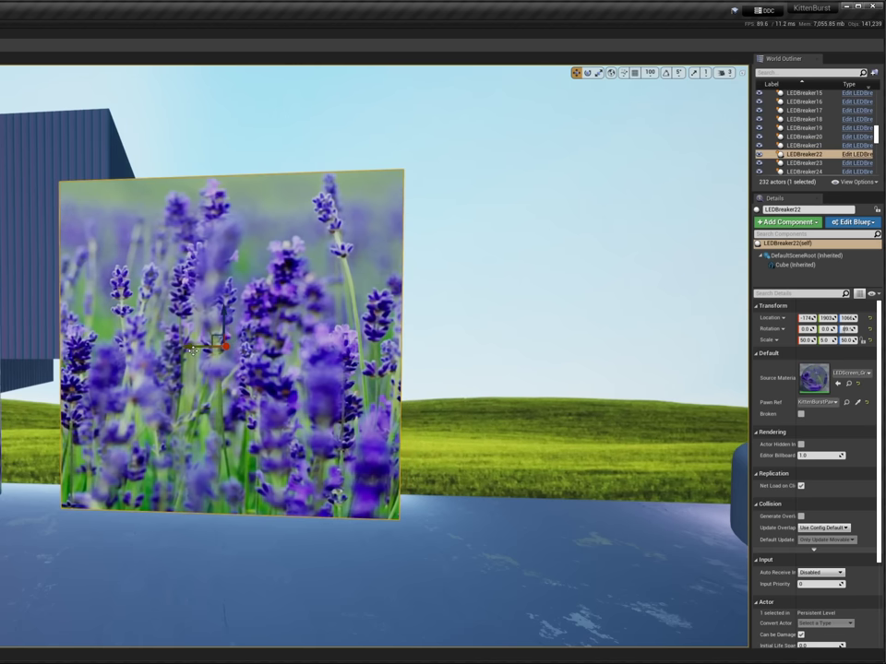
Step: Duplicate the lavender LED screen beside the original and add LEDBreaker20, LEDBreaker19 and LEDBreaker18 to the selection
{"action": "left_click_drag", "start_coordinate": [221, 346], "coordinate": [636, 346], "text": "alt"}
{"action": "key", "text": "s"}
{"action": "right_click_drag", "start_coordinate": [454, 340], "coordinate": [574, 339]}
{"action": "left_click", "coordinate": [83, 349], "text": "ctrl"}
{"action": "left_click", "coordinate": [804, 127], "text": "ctrl"}
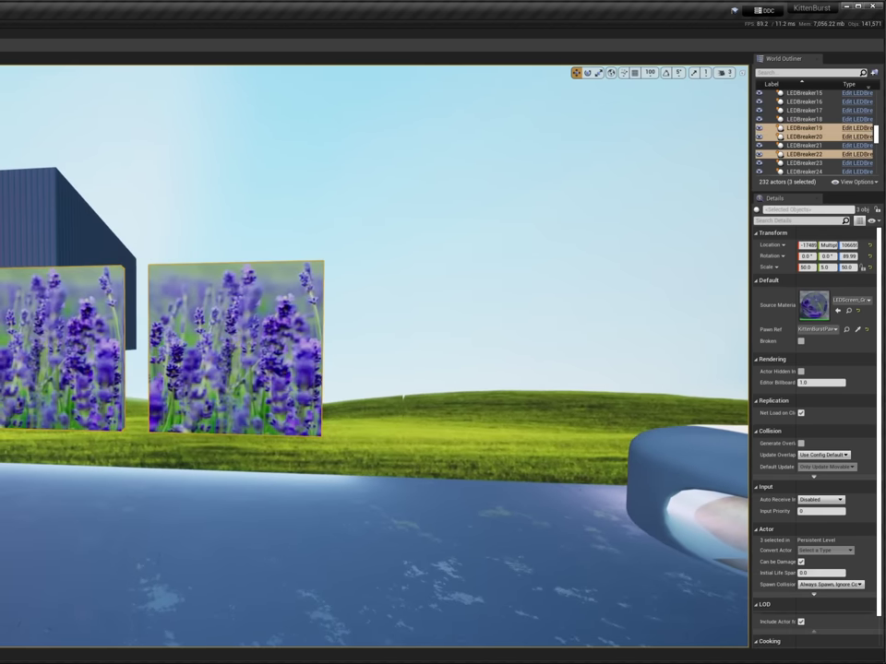
{"action": "left_click", "coordinate": [803, 119], "text": "ctrl"}
{"action": "key", "text": "s"}
{"action": "right_click_drag", "start_coordinate": [374, 355], "coordinate": [295, 332]}
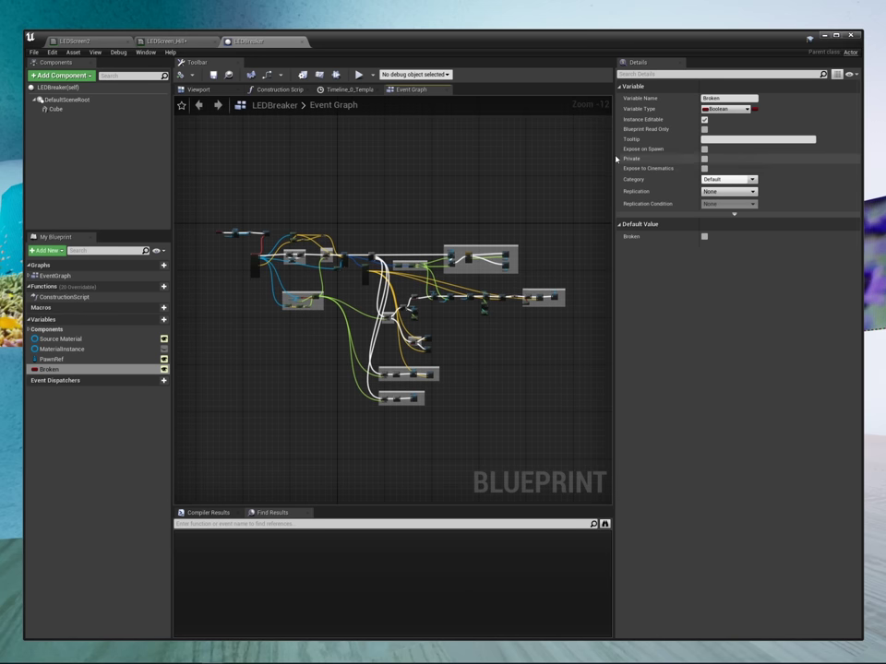
Step: Enlarge the LEDBreaker event graph area by shrinking the details, find results and component areas around it
{"action": "left_click_drag", "start_coordinate": [613, 149], "coordinate": [809, 160]}
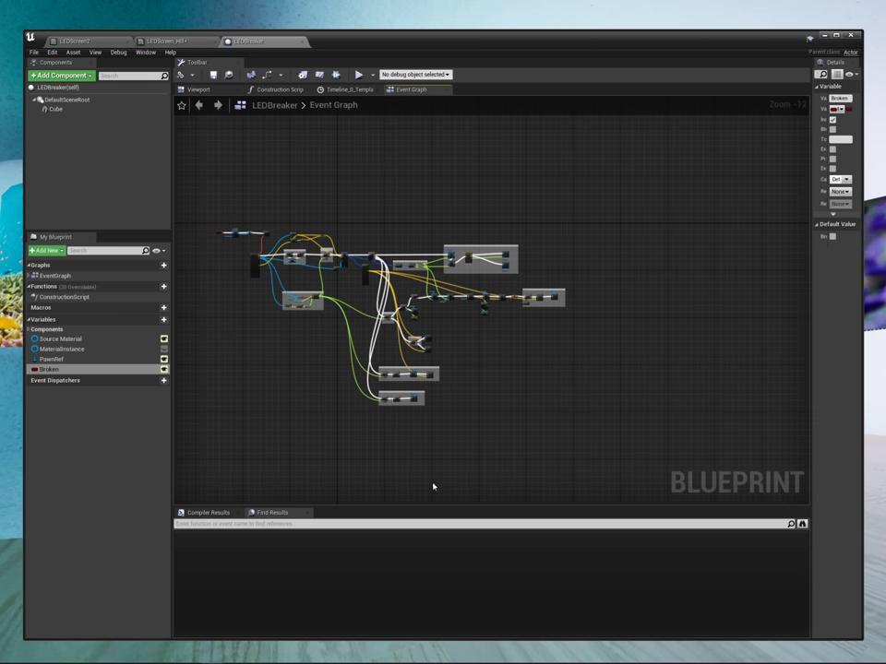
{"action": "left_click_drag", "start_coordinate": [342, 506], "coordinate": [347, 601]}
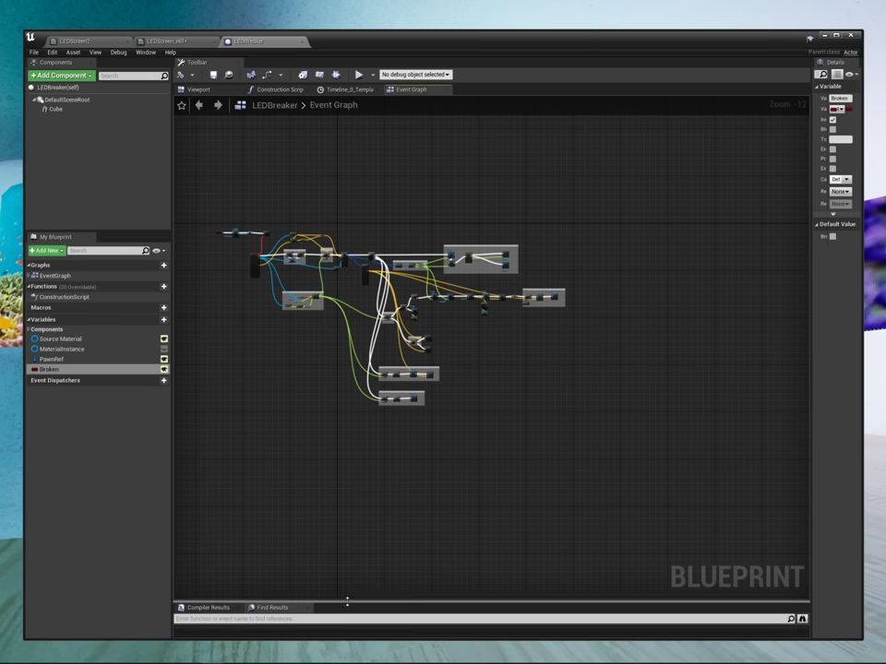
{"action": "left_click_drag", "start_coordinate": [172, 207], "coordinate": [78, 208]}
{"action": "right_click_drag", "start_coordinate": [231, 379], "coordinate": [372, 396]}
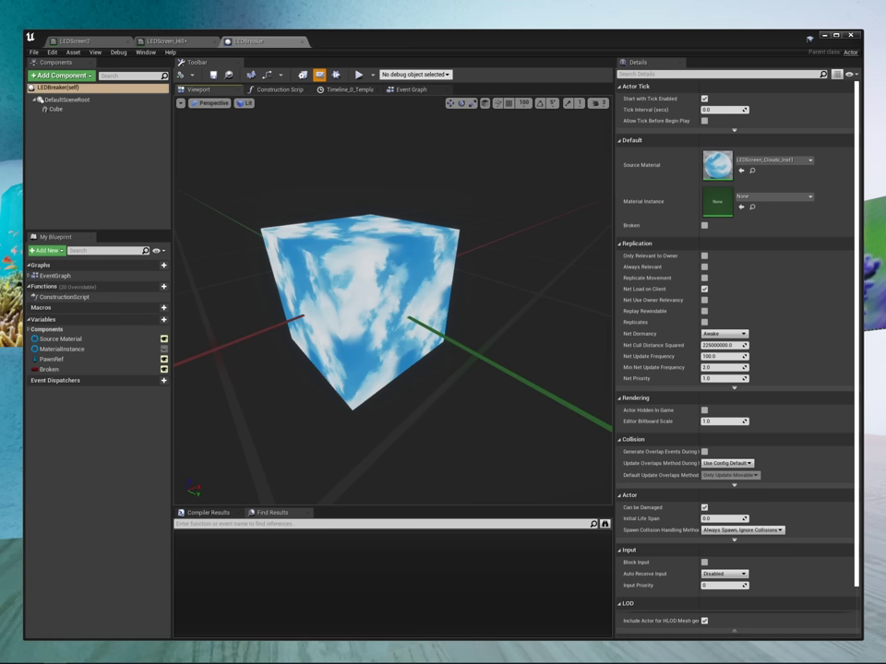
Step: Examine the LEDBreaker cube and its event graph, from BeginPlay through the Delay Gate and impact check to the player pawn check
{"action": "right_click_drag", "start_coordinate": [375, 441], "coordinate": [339, 401]}
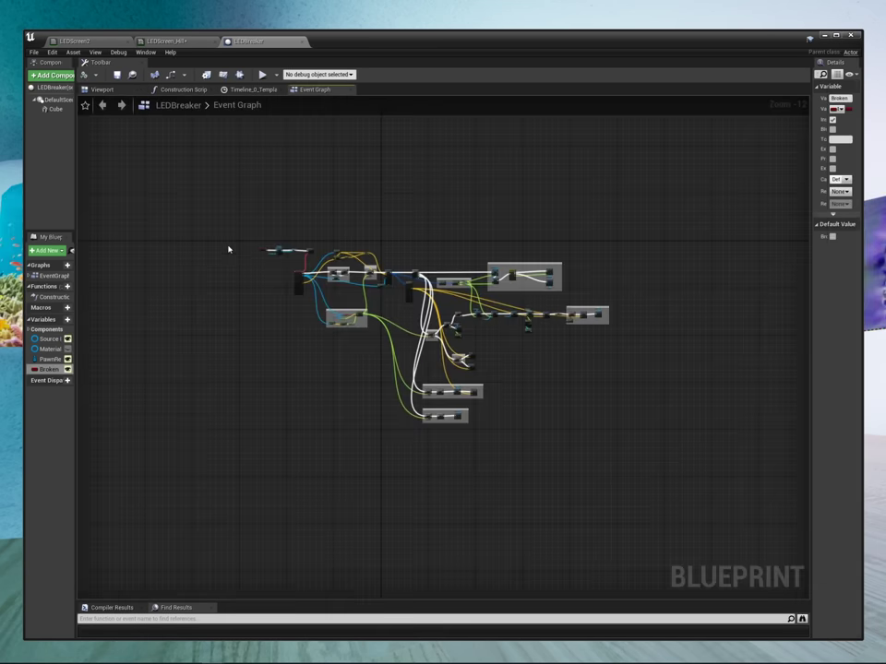
{"action": "scroll", "coordinate": [222, 244], "scroll_direction": "up", "scroll_amount": 4}
{"action": "scroll", "coordinate": [209, 233], "scroll_direction": "up", "scroll_amount": 4}
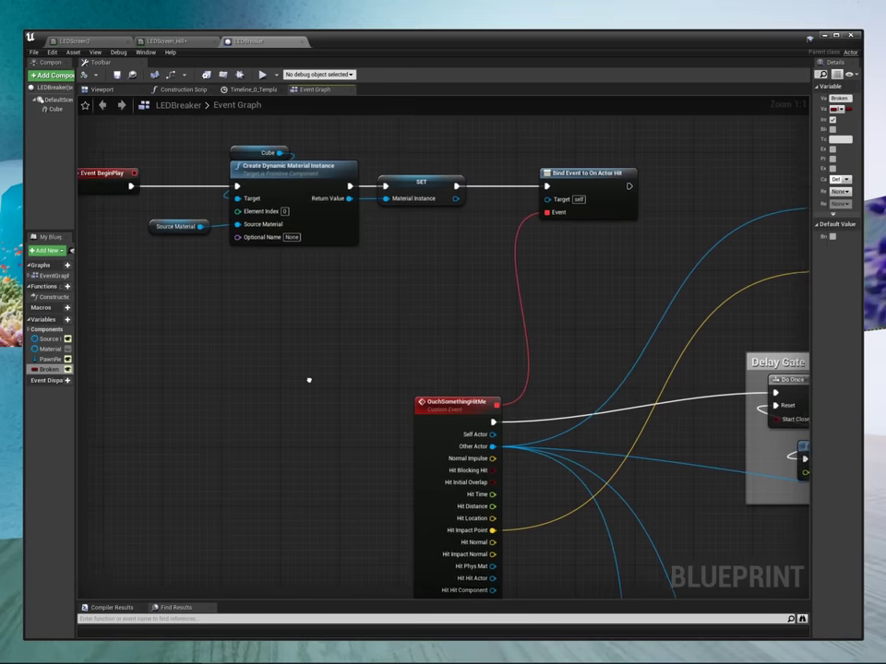
{"action": "right_click_drag", "start_coordinate": [309, 377], "coordinate": [259, 221]}
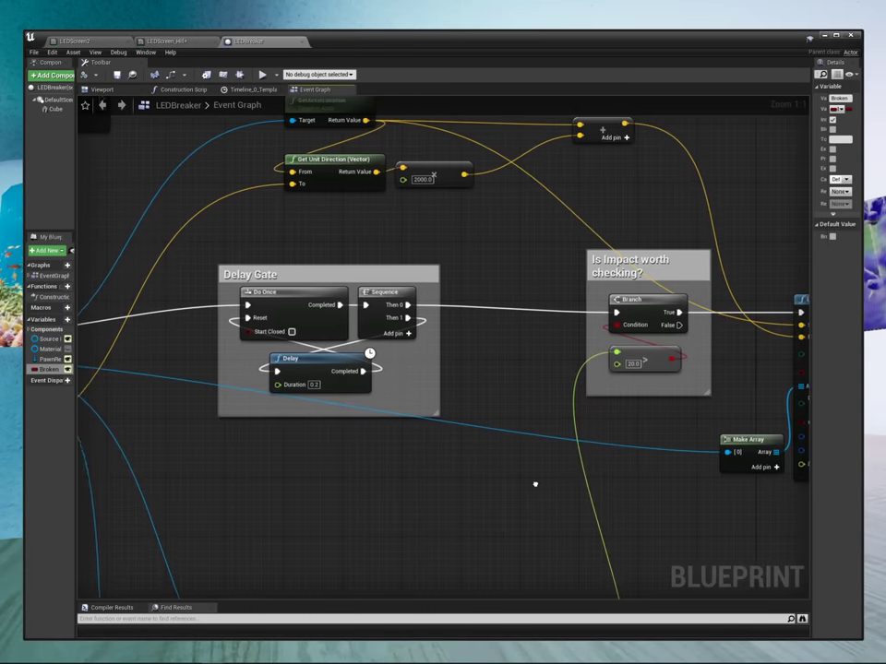
{"action": "right_click_drag", "start_coordinate": [534, 483], "coordinate": [329, 474]}
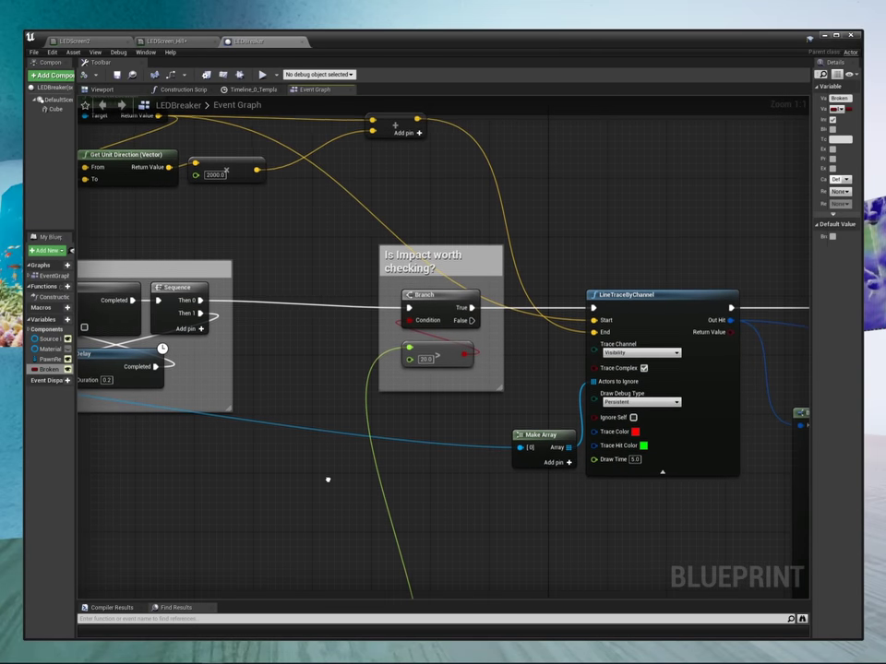
{"action": "right_click_drag", "start_coordinate": [448, 495], "coordinate": [471, 243]}
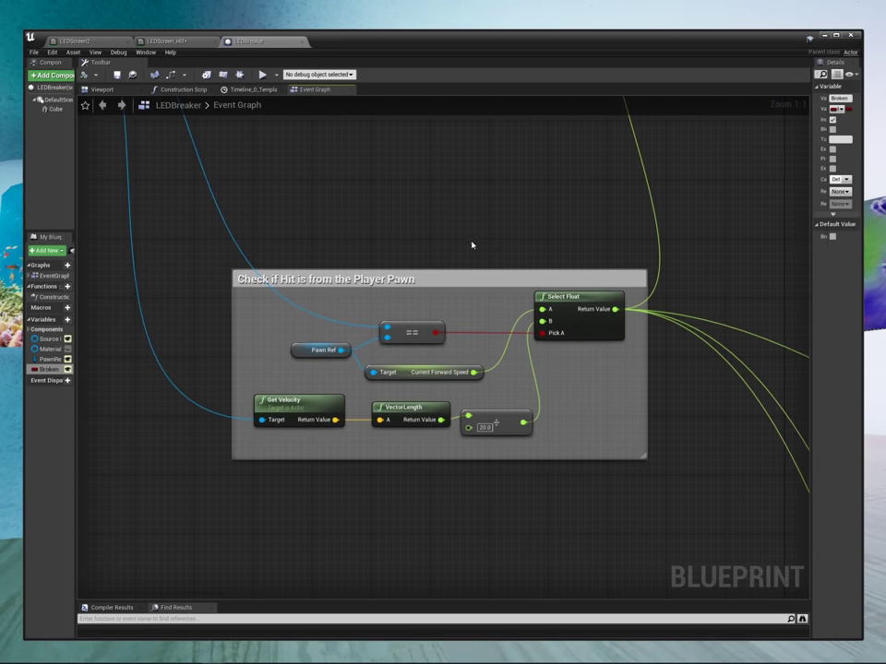
{"action": "left_click", "coordinate": [312, 355]}
{"action": "left_click_drag", "start_coordinate": [403, 379], "coordinate": [402, 385]}
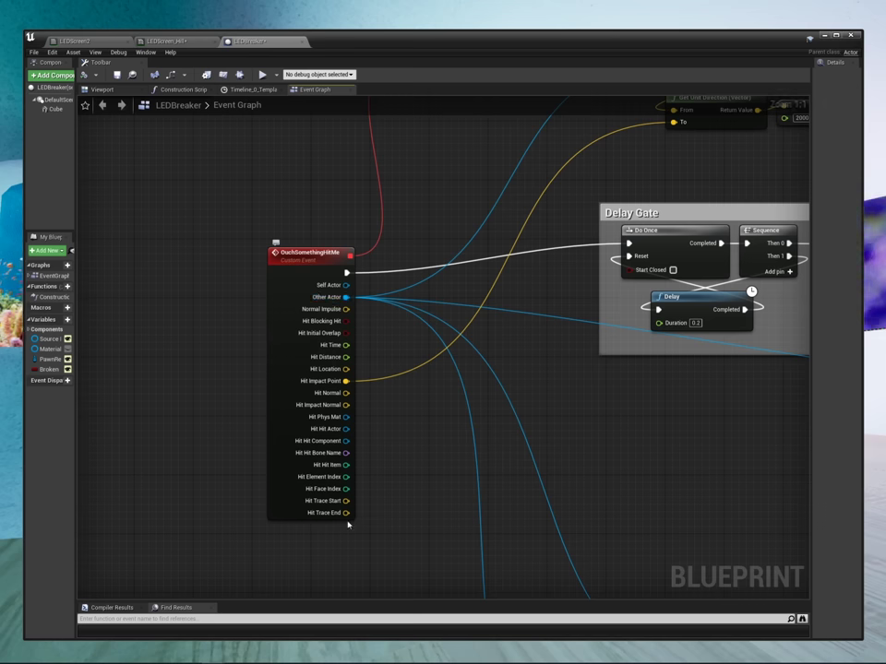
Step: Examine how the OuchSomethingHitMe event feeds the unit direction nodes, LineTraceByChannel, Break Hit Result and the Sequence
{"action": "right_click_drag", "start_coordinate": [753, 359], "coordinate": [95, 339]}
{"action": "right_click_drag", "start_coordinate": [731, 348], "coordinate": [199, 318]}
{"action": "right_click_drag", "start_coordinate": [559, 330], "coordinate": [457, 309]}
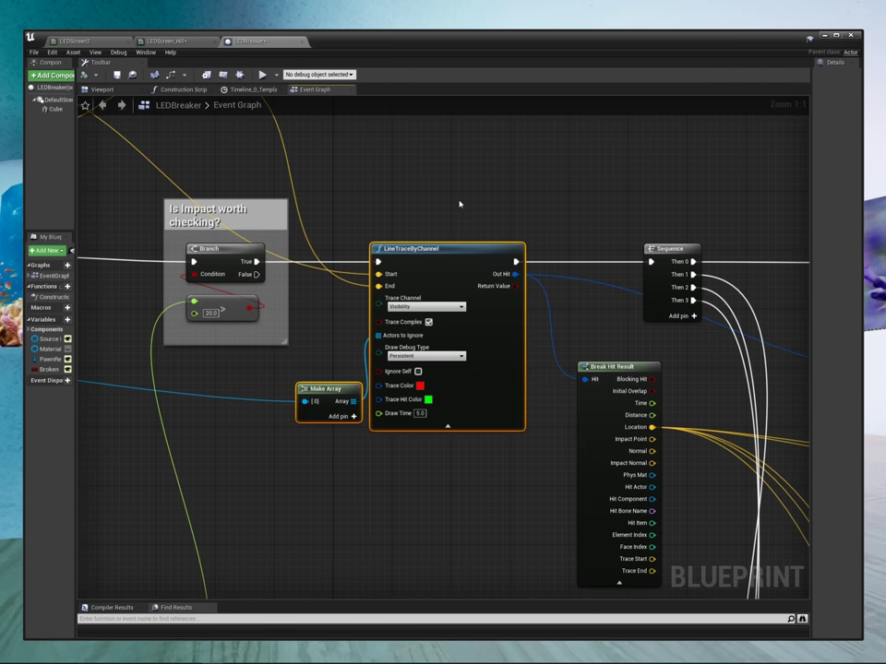
{"action": "left_click", "coordinate": [550, 164]}
{"action": "key", "text": "w"}
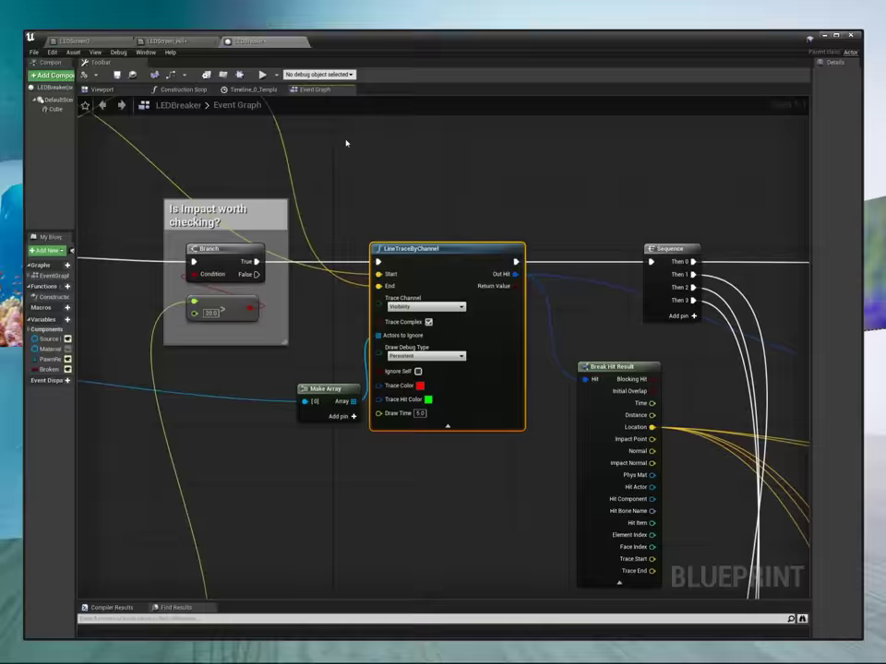
{"action": "right_click_drag", "start_coordinate": [346, 142], "coordinate": [723, 316]}
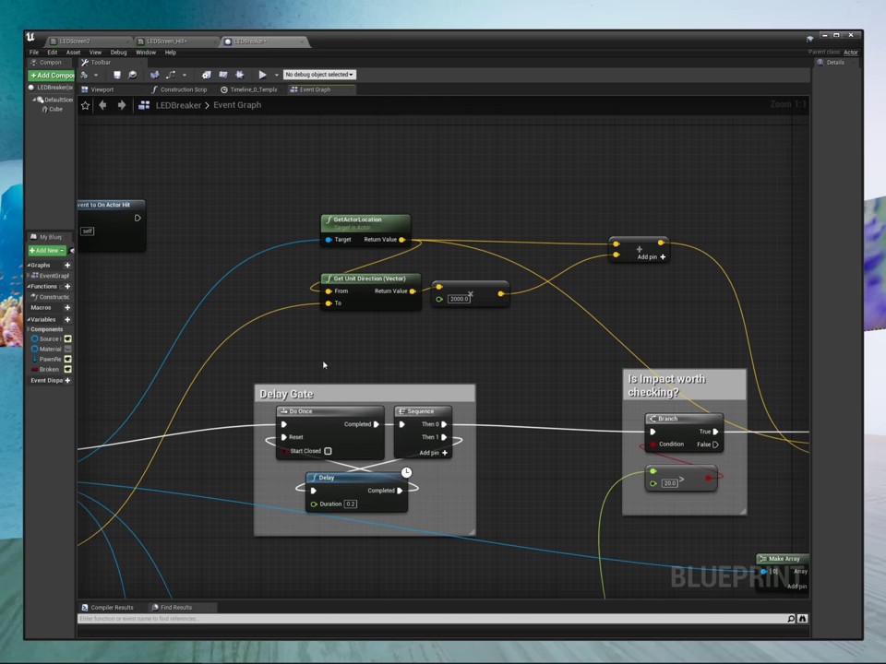
{"action": "scroll", "coordinate": [414, 336], "scroll_direction": "down", "scroll_amount": 2}
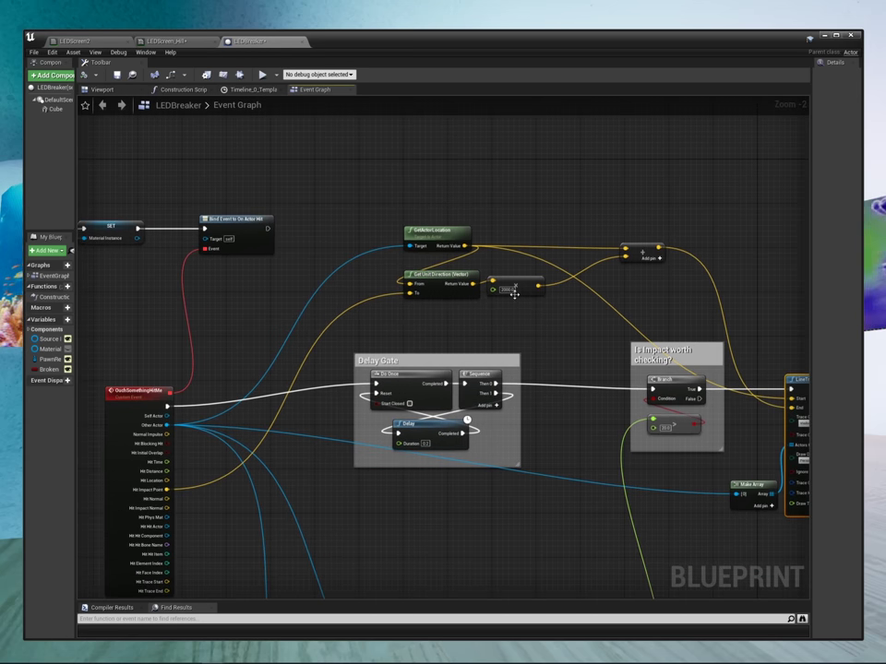
{"action": "right_click_drag", "start_coordinate": [657, 297], "coordinate": [208, 205]}
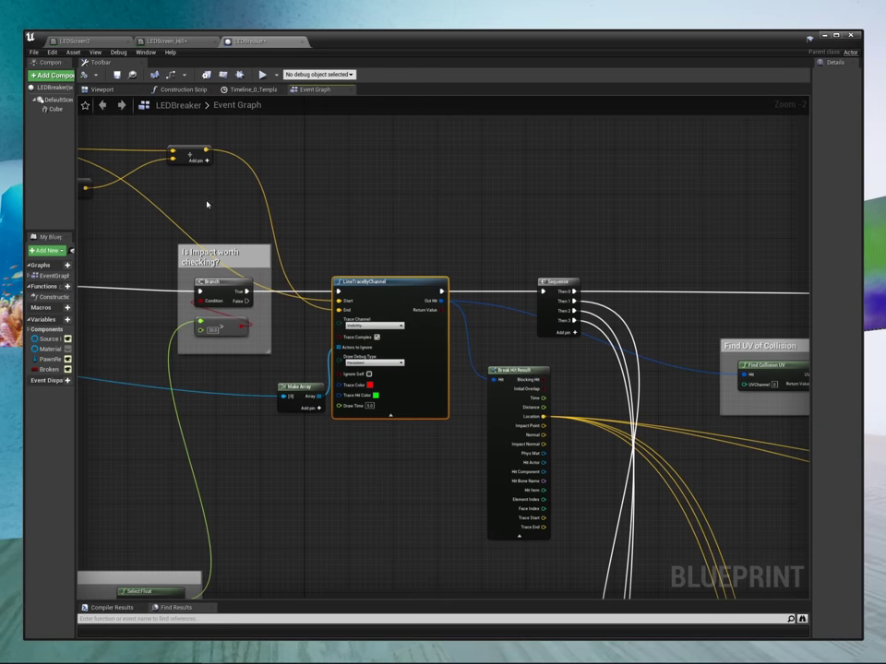
Step: Move the Make Array node slightly up beside the LineTraceByChannel node's Actors to Ignore input
{"action": "scroll", "coordinate": [389, 373], "scroll_direction": "up", "scroll_amount": 2}
{"action": "left_click", "coordinate": [256, 402]}
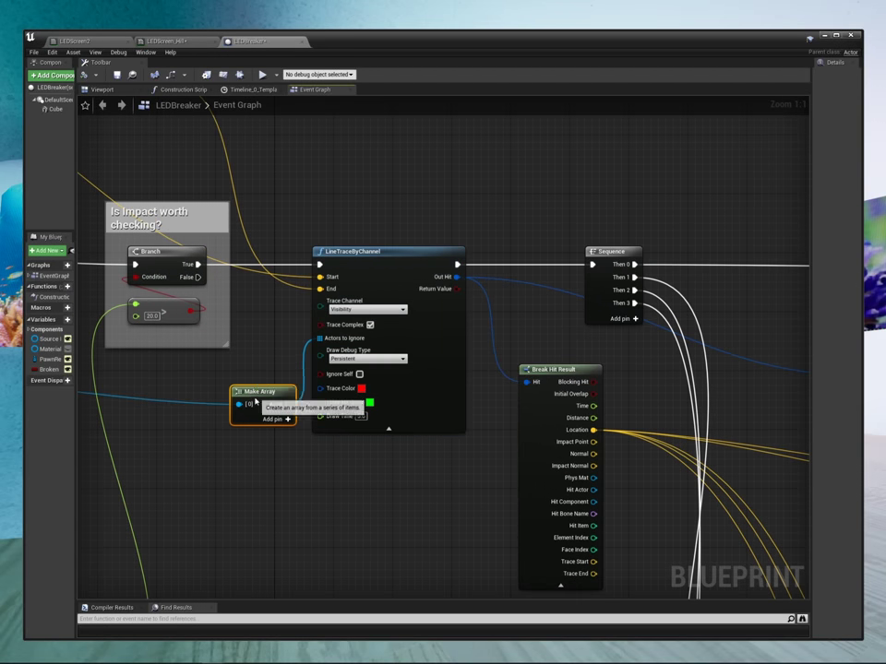
{"action": "left_click_drag", "start_coordinate": [255, 400], "coordinate": [255, 392]}
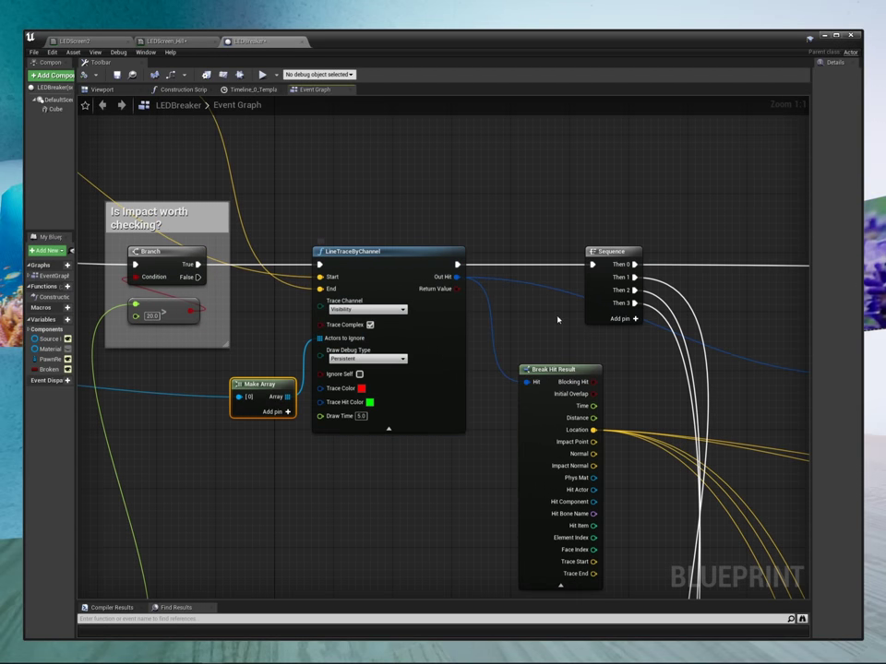
Step: Examine the Find UV of Collision group and how the Sequence outputs branch across the whole event graph
{"action": "right_click_drag", "start_coordinate": [569, 328], "coordinate": [116, 293]}
{"action": "right_click_drag", "start_coordinate": [604, 336], "coordinate": [417, 351]}
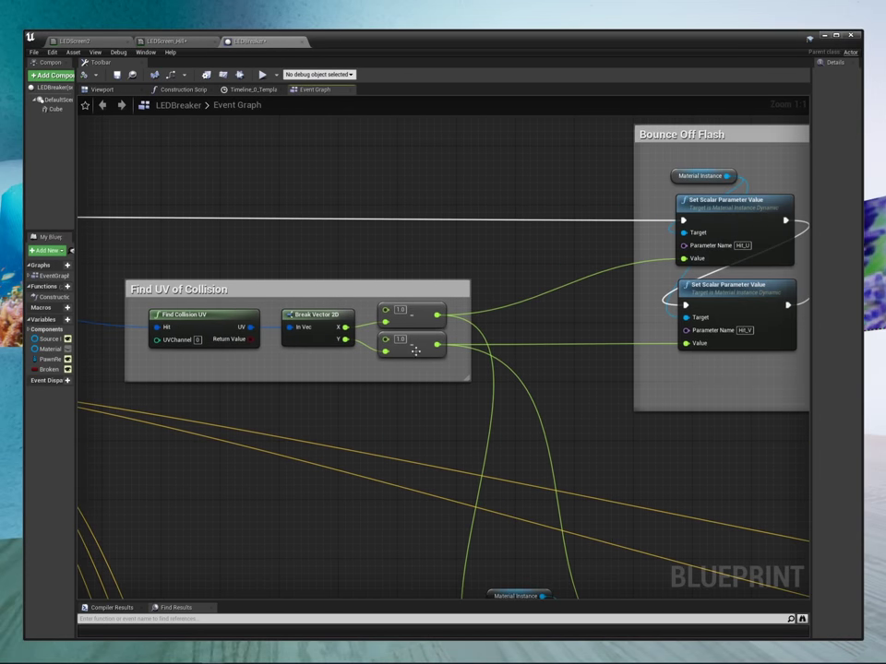
{"action": "right_click_drag", "start_coordinate": [569, 295], "coordinate": [557, 322]}
{"action": "scroll", "coordinate": [449, 365], "scroll_direction": "down", "scroll_amount": 8}
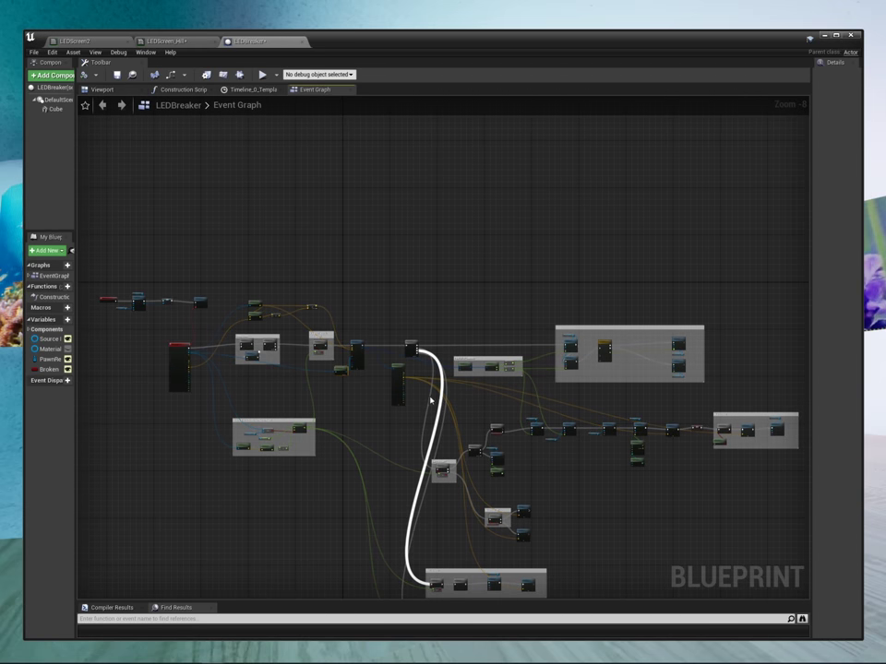
{"action": "right_click_drag", "start_coordinate": [364, 422], "coordinate": [381, 370]}
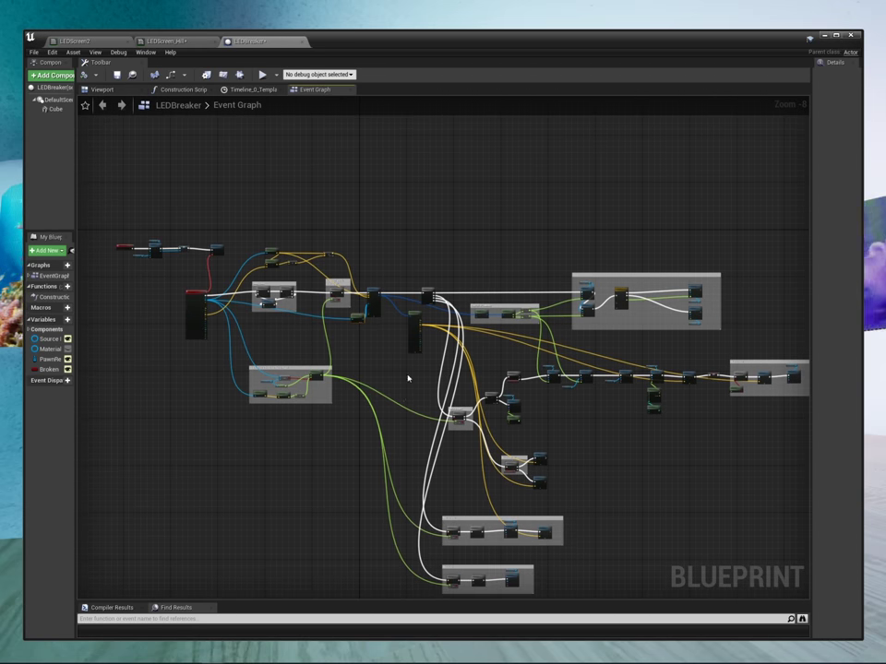
Step: Examine the Bounce Off Flash group from the Sequence through the Hit_U and Hit_V parameters, including the Timeline_0 curve
{"action": "scroll", "coordinate": [407, 378], "scroll_direction": "up", "scroll_amount": 8}
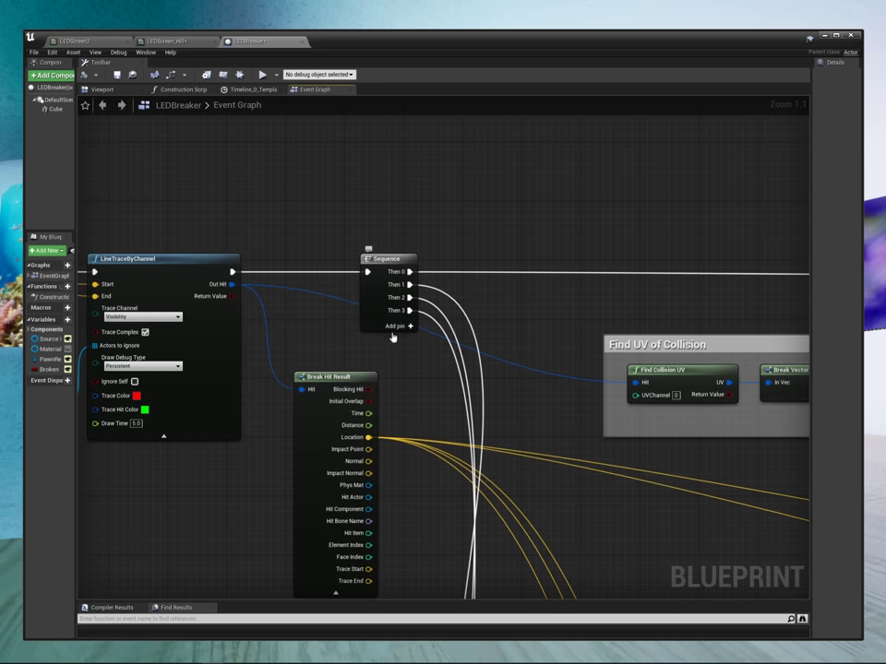
{"action": "right_click_drag", "start_coordinate": [653, 294], "coordinate": [79, 321]}
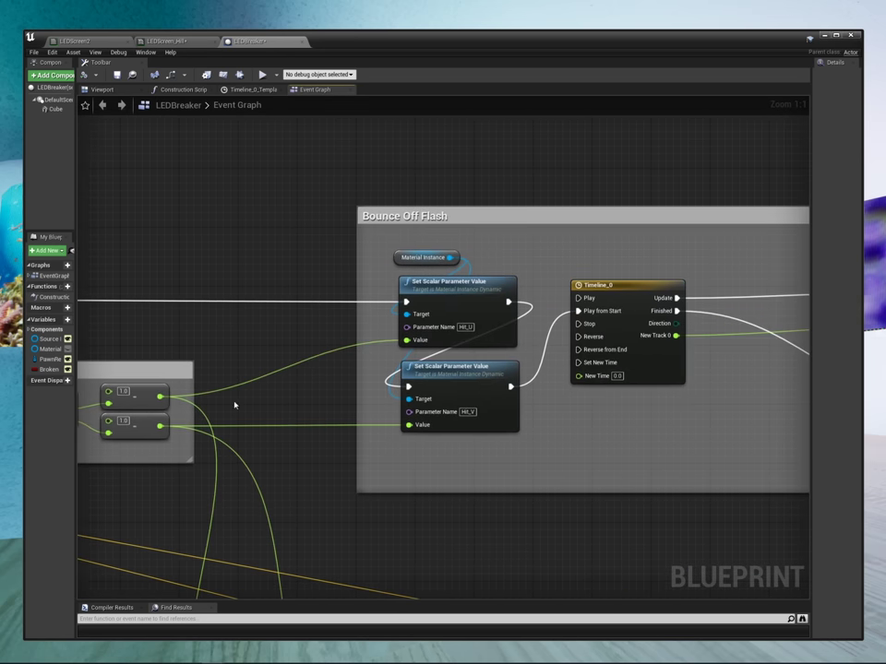
{"action": "right_click_drag", "start_coordinate": [666, 471], "coordinate": [499, 447]}
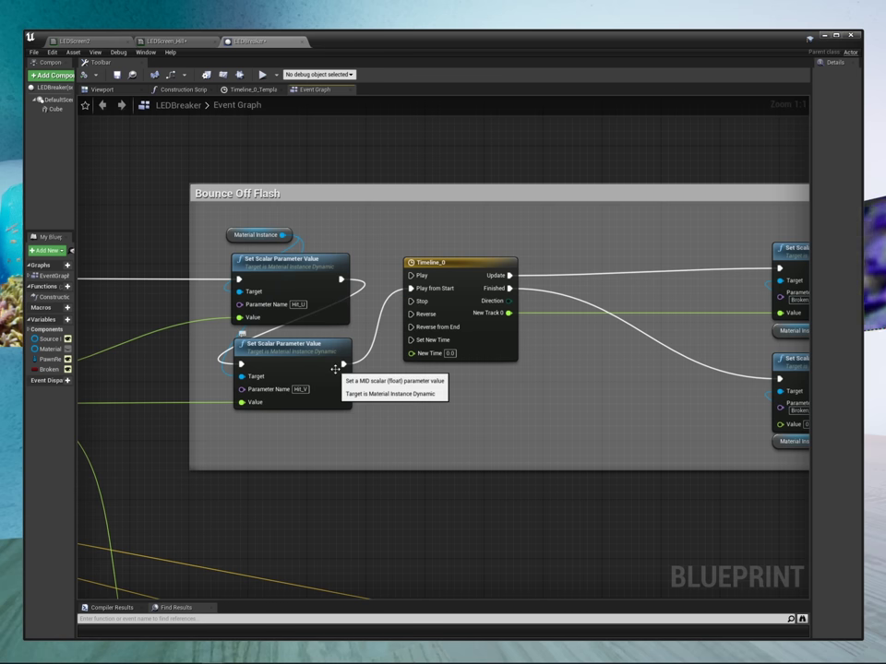
{"action": "right_click_drag", "start_coordinate": [523, 378], "coordinate": [427, 385]}
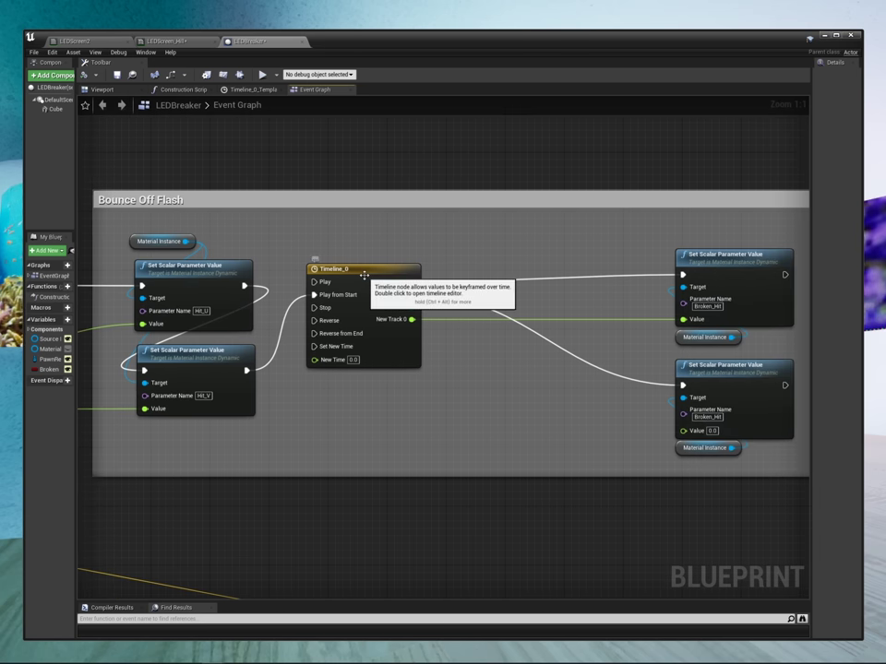
{"action": "double_click", "coordinate": [364, 275]}
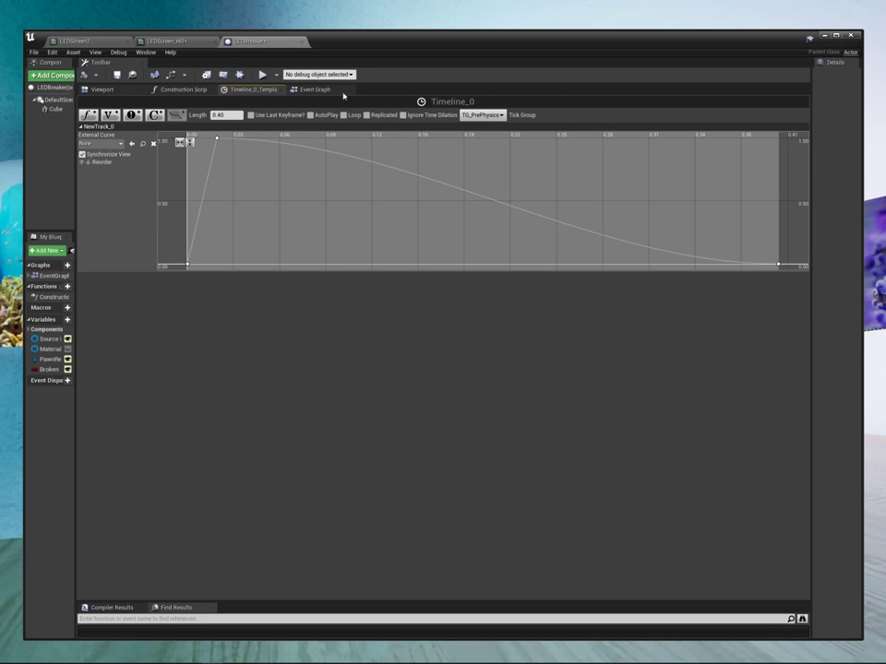
{"action": "left_click", "coordinate": [316, 90]}
Step: Examine the Did it break? branch and its chain through Broken_U, Broken_V, Broken_CrackLight, Rot, the glass sound and the Broken variable
{"action": "scroll", "coordinate": [459, 384], "scroll_direction": "down", "scroll_amount": 5}
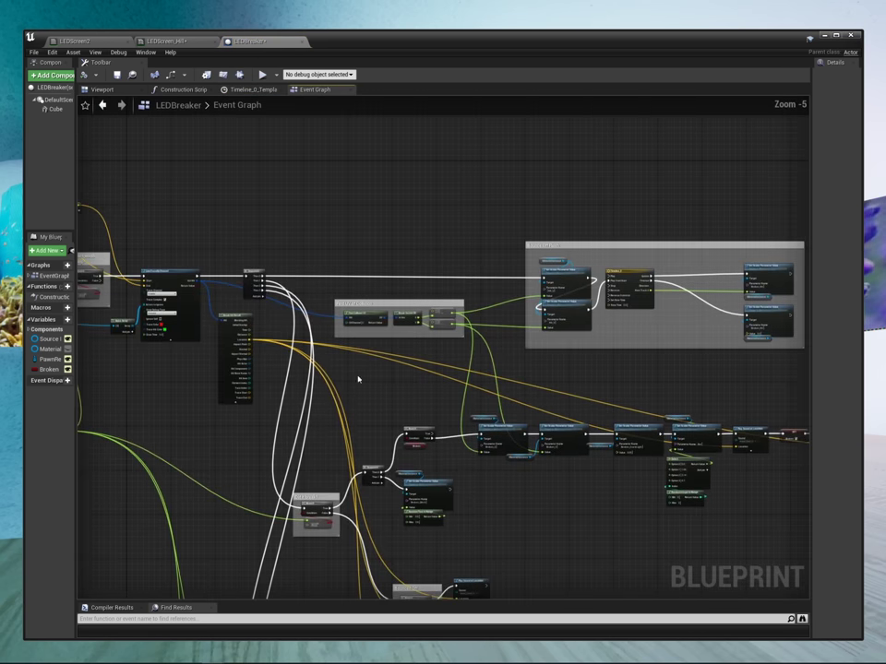
{"action": "right_click_drag", "start_coordinate": [333, 401], "coordinate": [370, 280]}
{"action": "scroll", "coordinate": [351, 403], "scroll_direction": "up", "scroll_amount": 5}
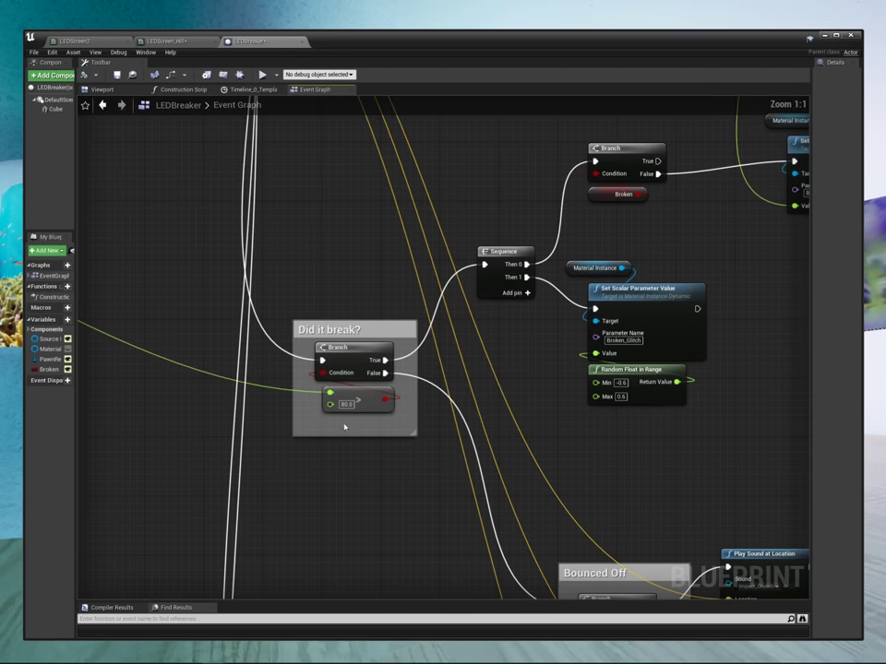
{"action": "right_click_drag", "start_coordinate": [344, 427], "coordinate": [383, 384]}
{"action": "right_click_drag", "start_coordinate": [521, 290], "coordinate": [356, 393]}
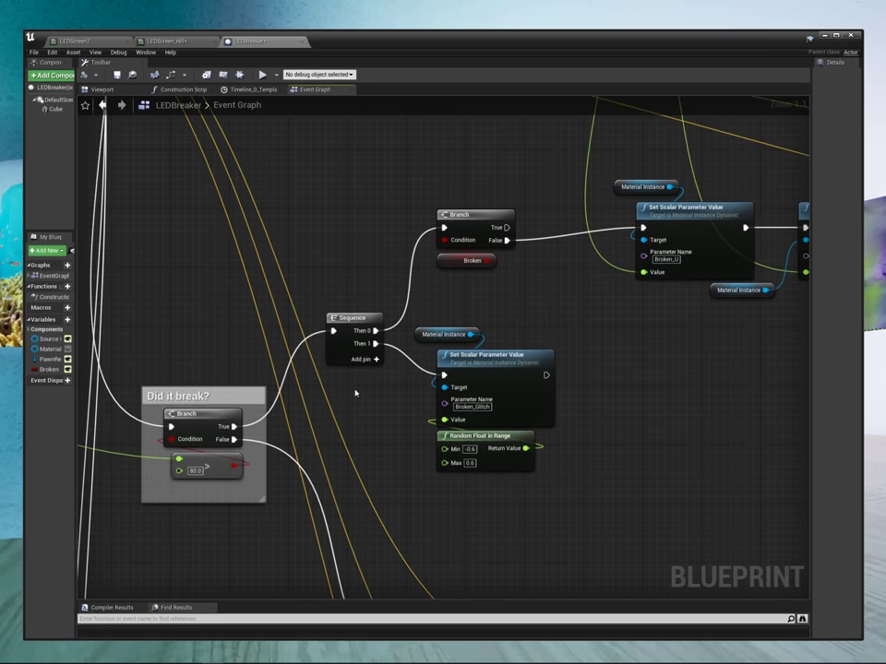
{"action": "right_click_drag", "start_coordinate": [493, 273], "coordinate": [131, 335]}
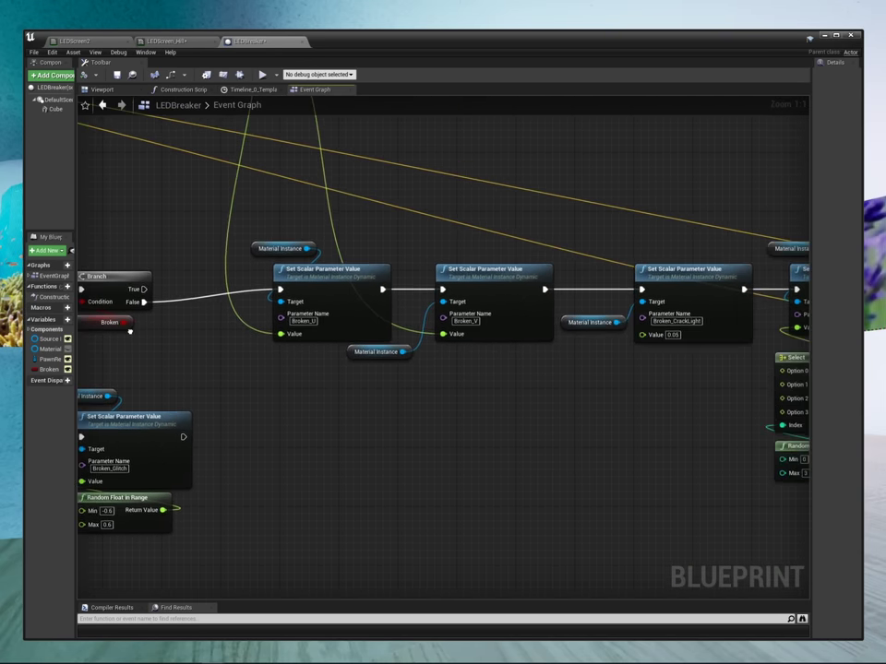
{"action": "right_click_drag", "start_coordinate": [631, 354], "coordinate": [304, 360]}
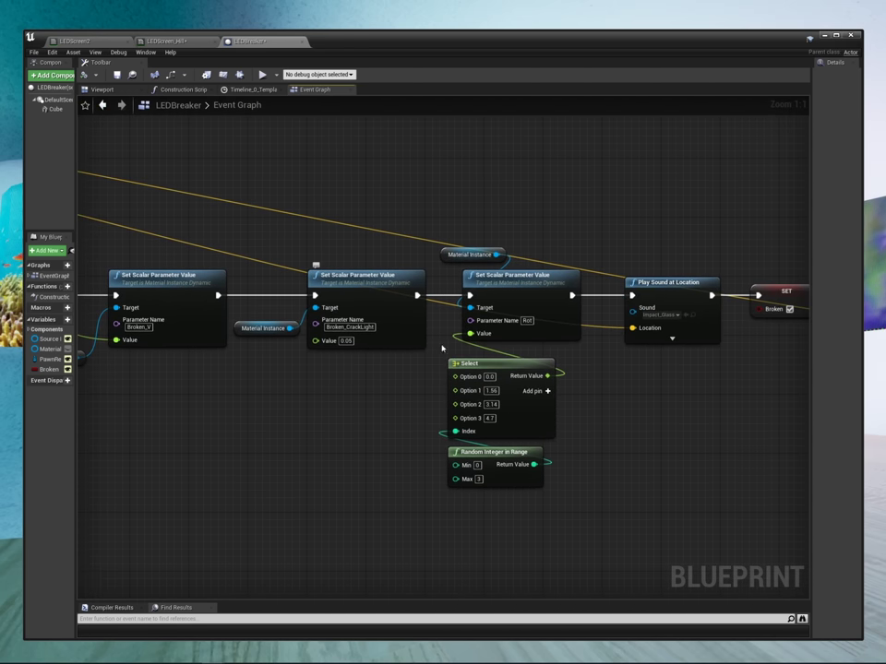
{"action": "right_click_drag", "start_coordinate": [404, 348], "coordinate": [356, 336]}
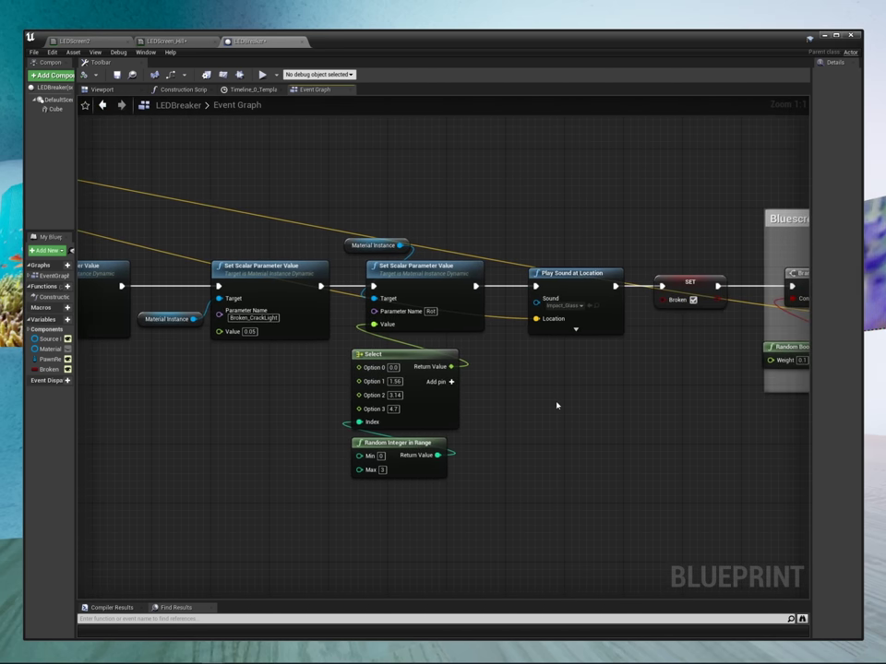
{"action": "right_click_drag", "start_coordinate": [561, 366], "coordinate": [405, 375]}
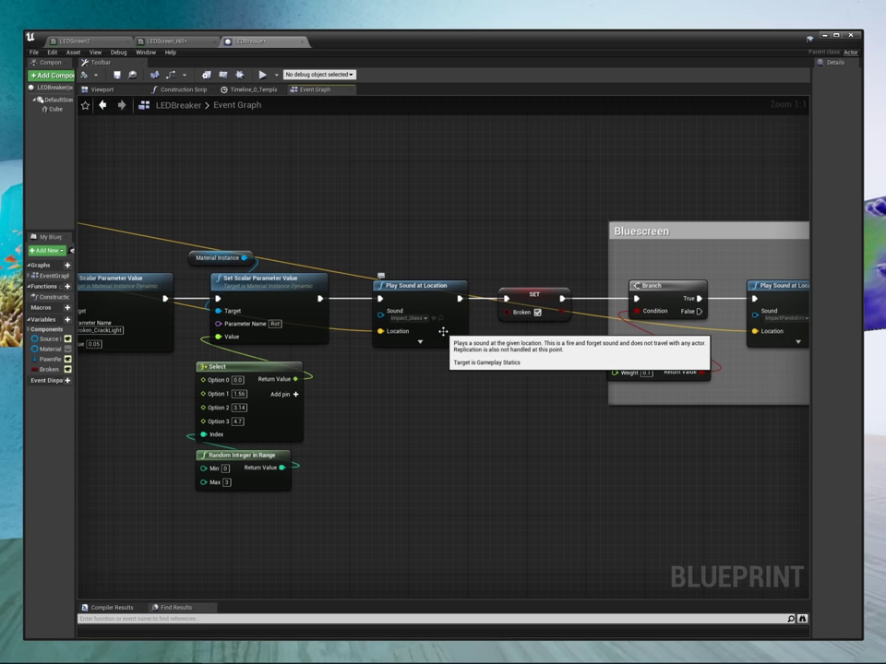
Step: Examine the random Broken_Glitch parameter and the Bounced Off branch with its two impact sounds
{"action": "right_click_drag", "start_coordinate": [528, 351], "coordinate": [799, 305]}
{"action": "right_click_drag", "start_coordinate": [248, 422], "coordinate": [430, 395]}
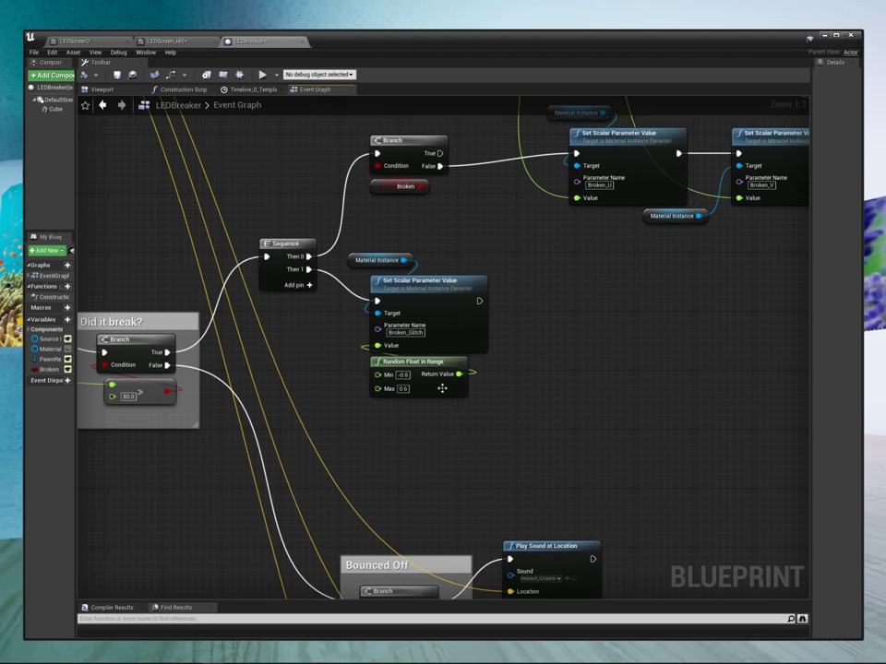
{"action": "left_click", "coordinate": [442, 389]}
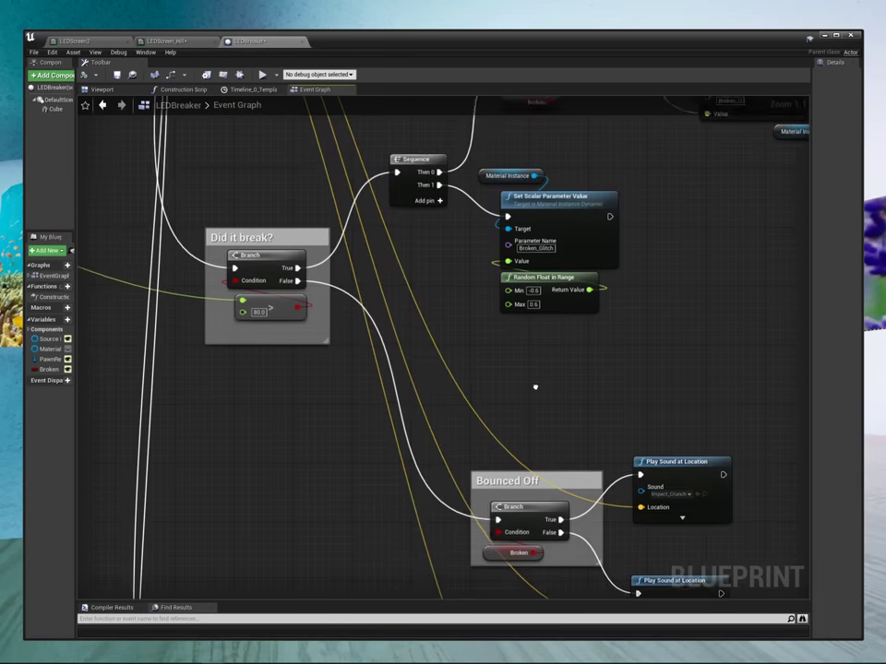
{"action": "right_click_drag", "start_coordinate": [535, 386], "coordinate": [348, 177]}
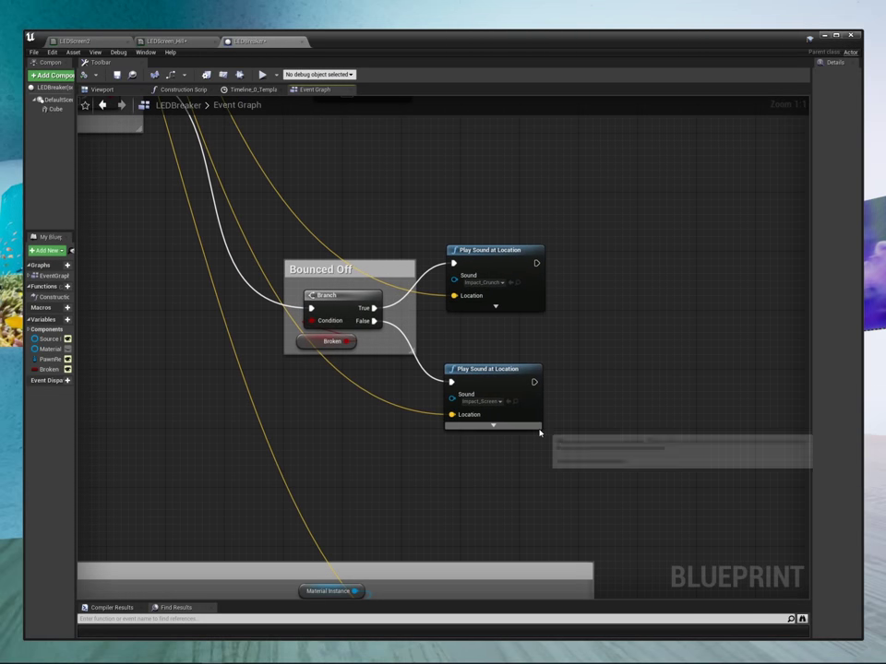
{"action": "scroll", "coordinate": [359, 453], "scroll_direction": "down", "scroll_amount": 4}
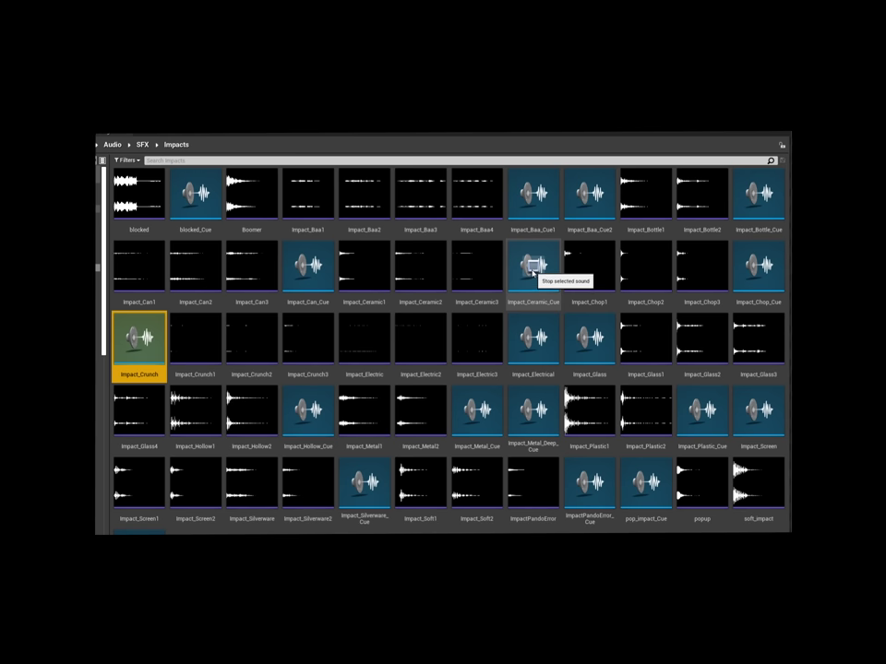
Step: Preview the Impact_Chop_Cue and Impact_Baa_Cue1 sounds in the Impacts folder
{"action": "left_click", "coordinate": [759, 265]}
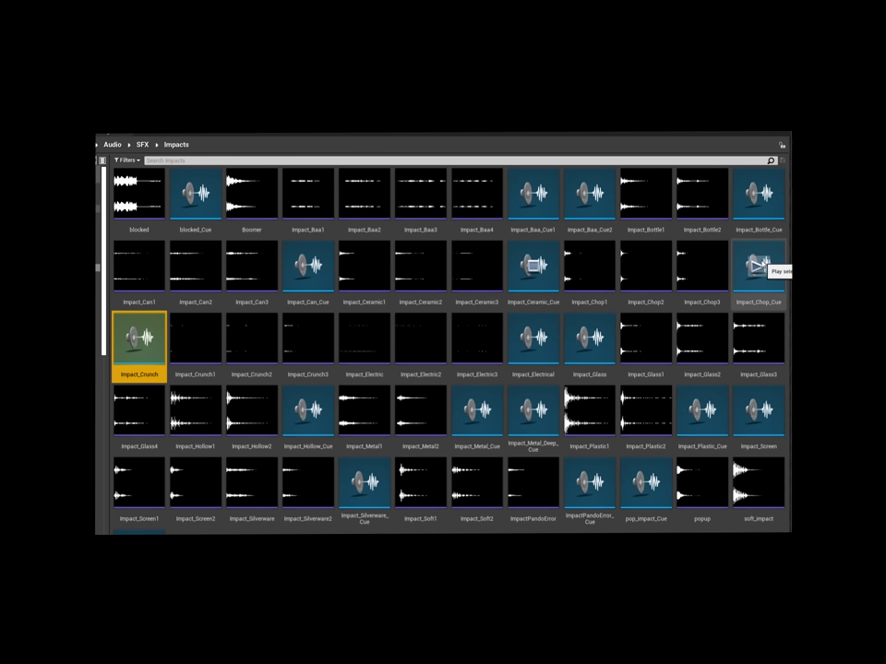
{"action": "left_click", "coordinate": [534, 195]}
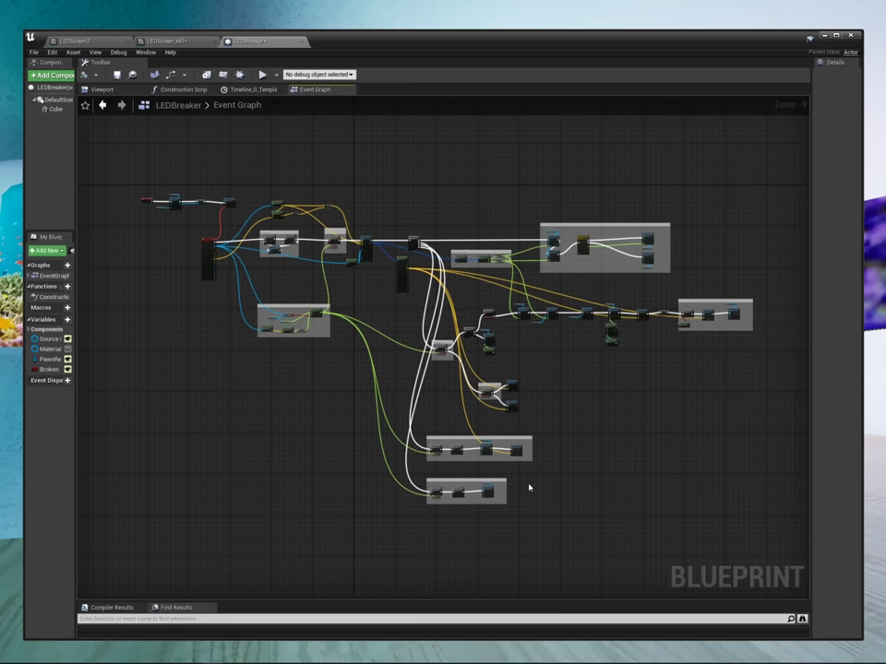
Step: Examine the RBG Stripes and Blackout groups with their impact thresholds, Do Once nodes and Broken_RGB and Broken_Black parameters
{"action": "scroll", "coordinate": [529, 487], "scroll_direction": "up", "scroll_amount": 8}
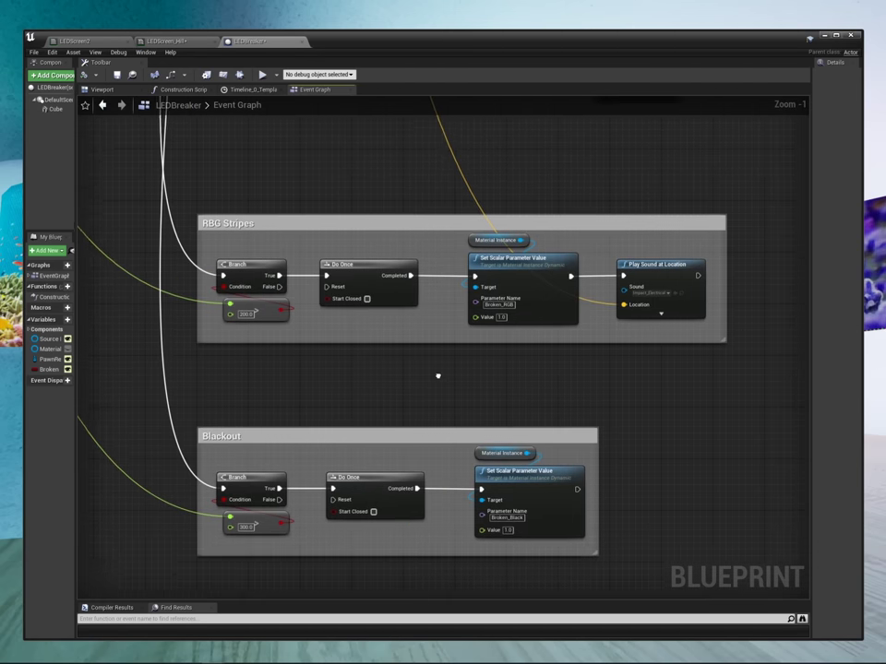
{"action": "right_click_drag", "start_coordinate": [447, 368], "coordinate": [428, 387]}
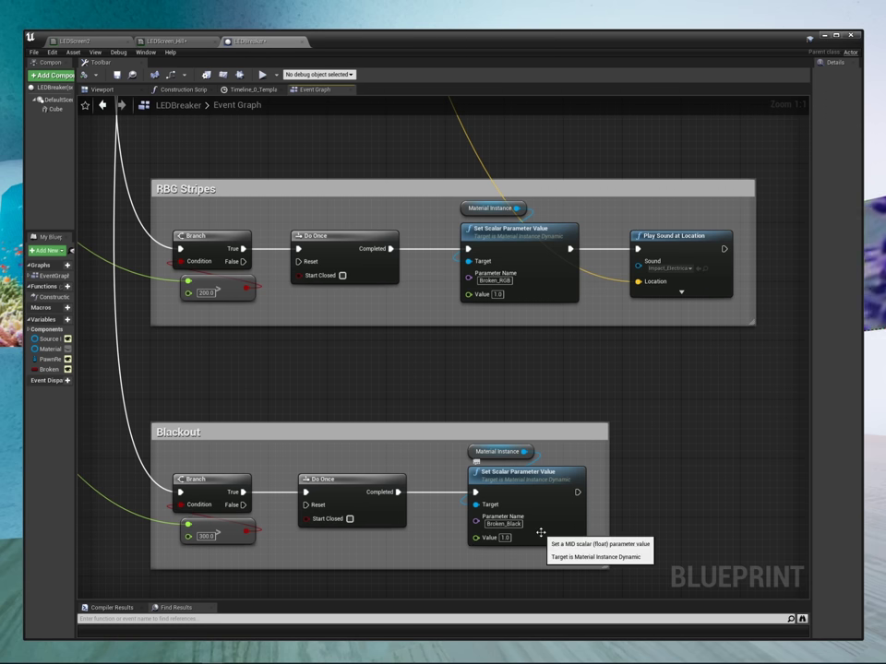
{"action": "scroll", "coordinate": [384, 435], "scroll_direction": "down", "scroll_amount": 6}
{"action": "right_click_drag", "start_coordinate": [260, 421], "coordinate": [379, 421]}
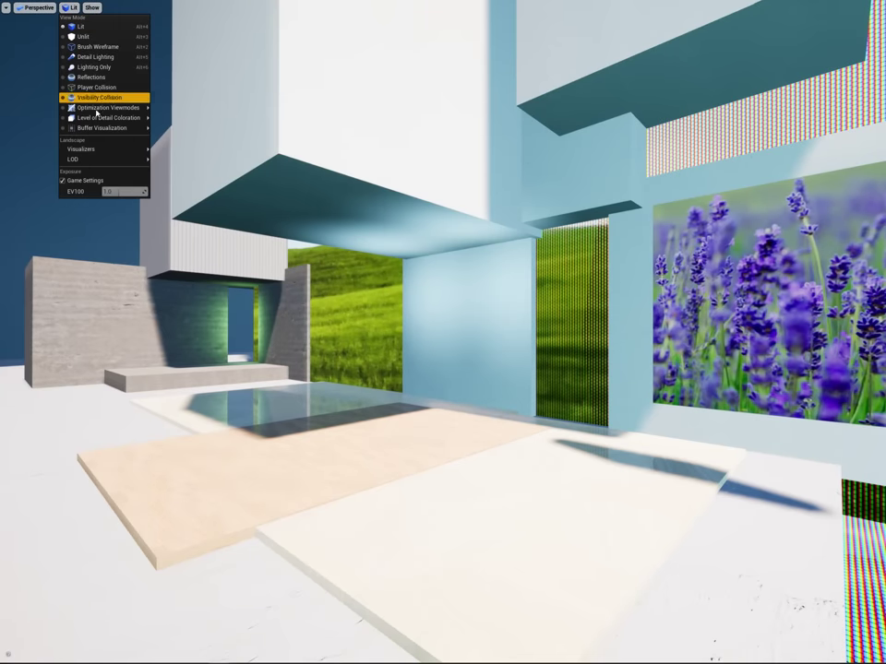
Step: View the level's LED screens in one of the optimization view modes
{"action": "mouse_move", "coordinate": [109, 107]}
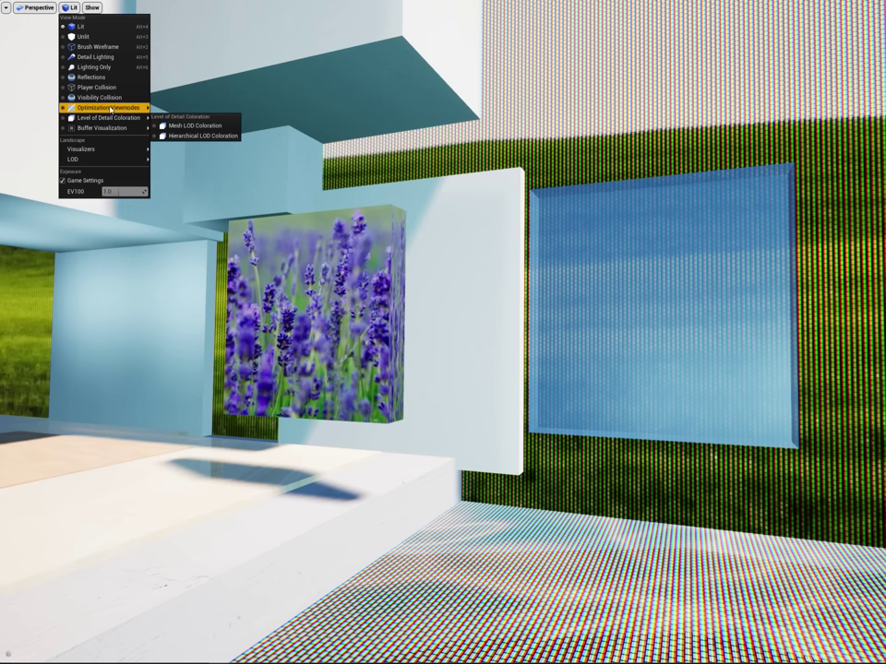
{"action": "left_click", "coordinate": [189, 145]}
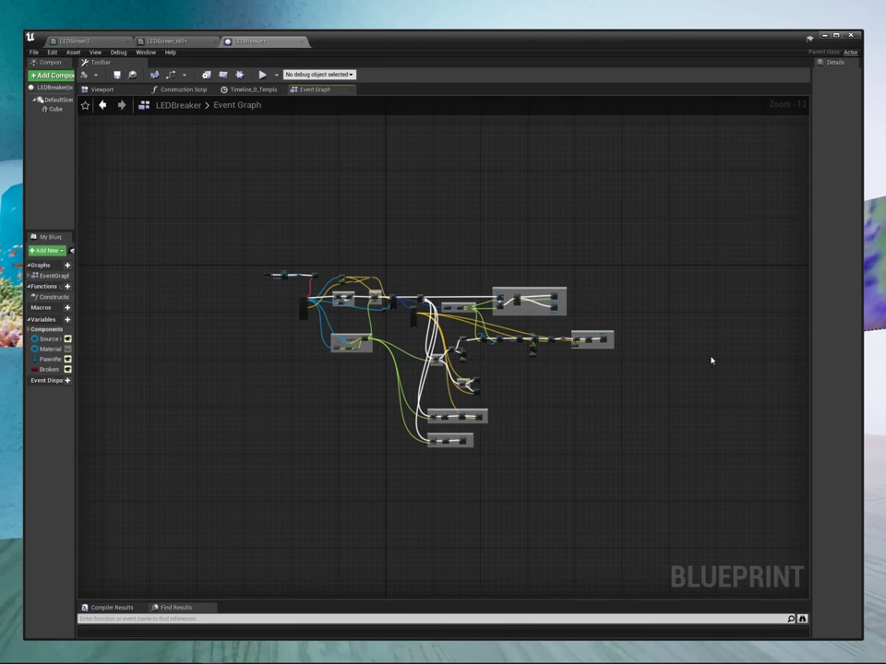
Step: Examine the Bluescreen group, focusing on the Random Bool with Weight node that feeds its branch
{"action": "scroll", "coordinate": [619, 354], "scroll_direction": "up", "scroll_amount": 12}
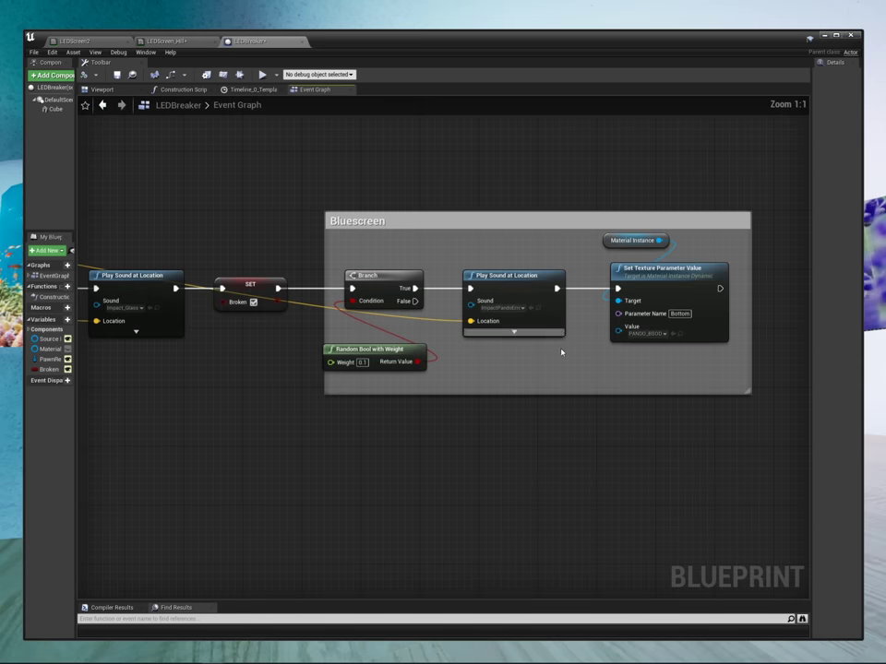
{"action": "left_click", "coordinate": [400, 358]}
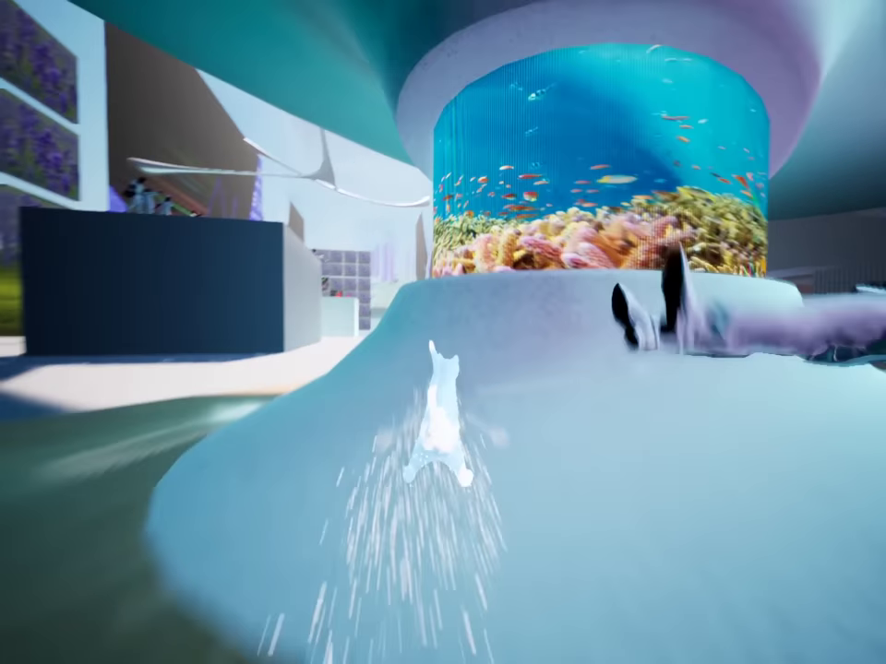